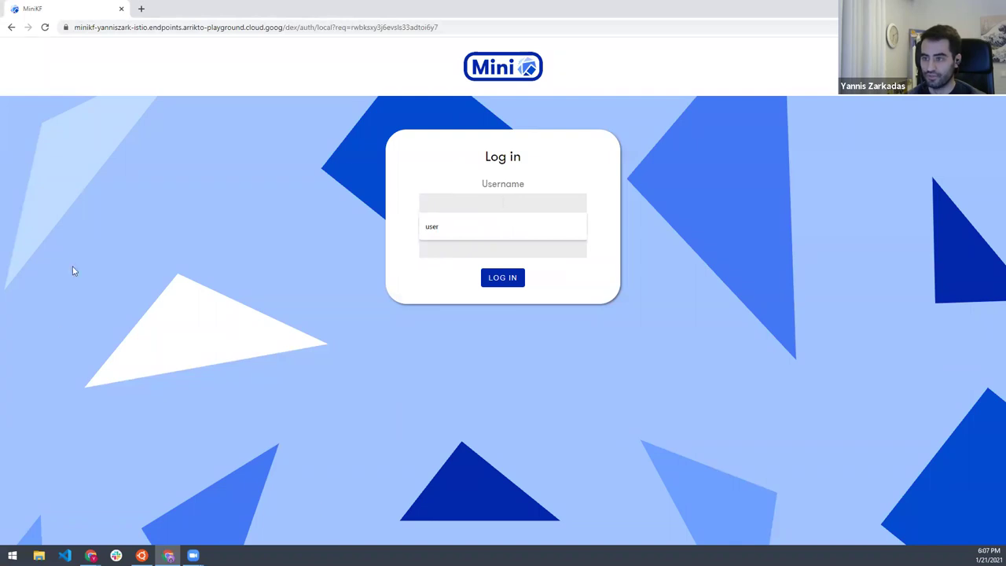
Log in to MiniKF with the saved username and the account password.
key(Down)
key(Return)
key(Tab)
key(ctrl+v)
key(Return)
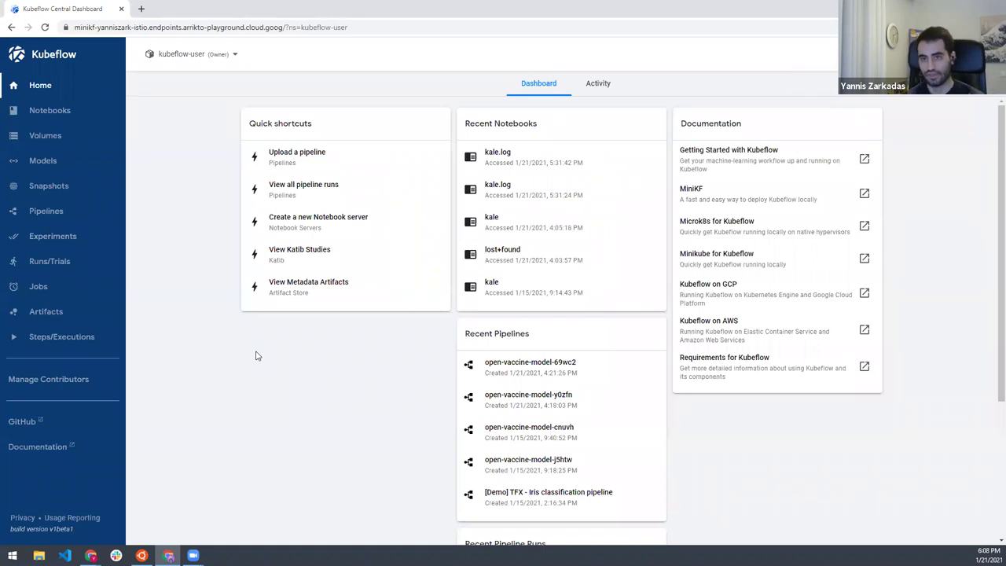
Open the notebook servers list and review the new notebook server form's options without creating a server.
click(64, 117)
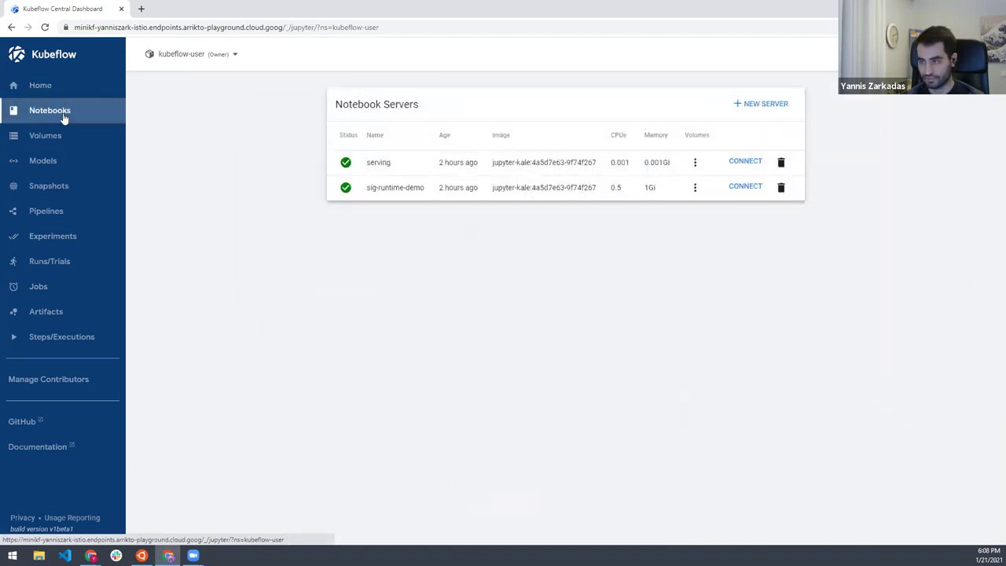
click(748, 103)
scroll(425, 250, down, 4)
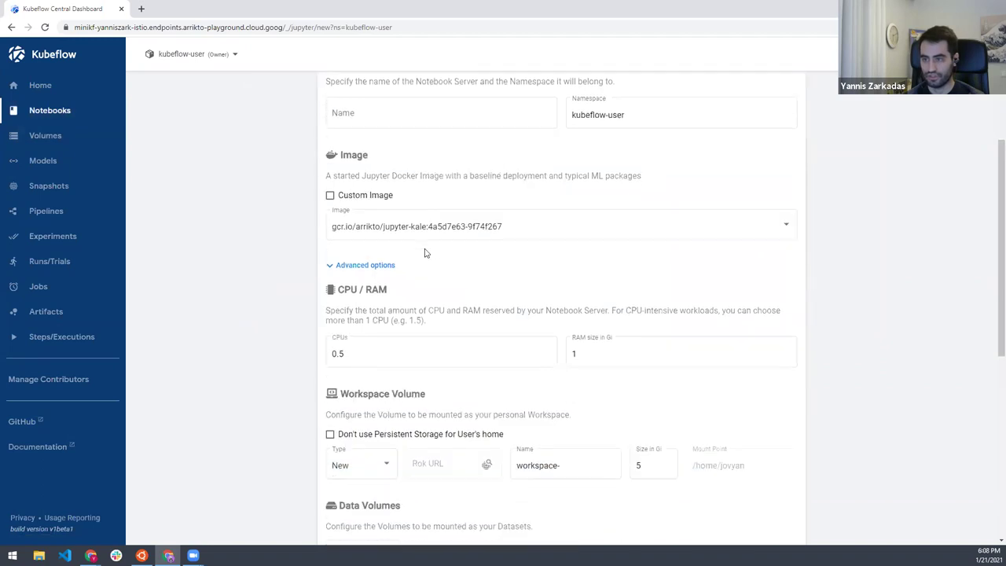
scroll(589, 260, down, 3)
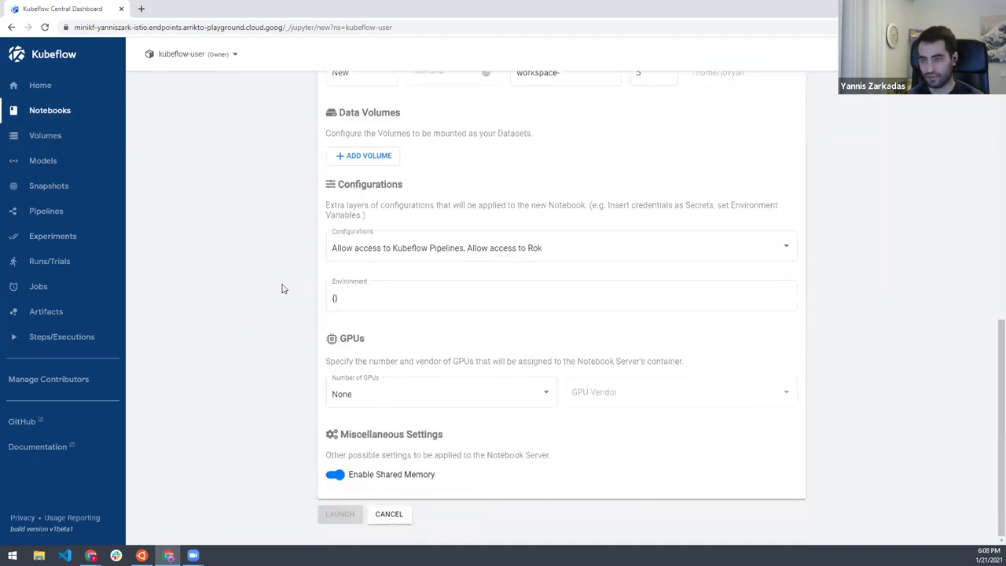
key(alt+Left)
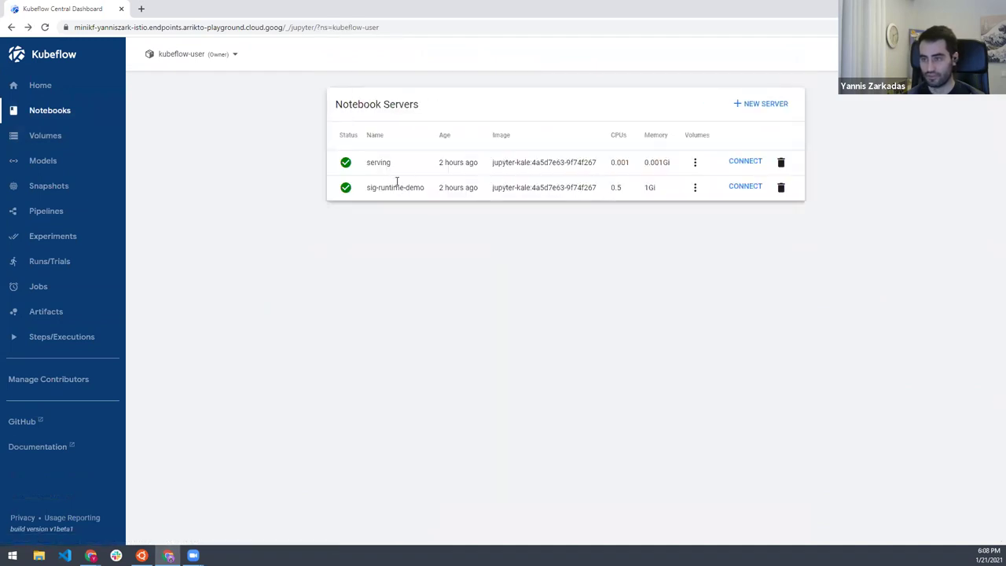
Connect to the sig-runtime-demo notebook server.
drag(367, 187, 430, 214)
click(426, 220)
click(731, 189)
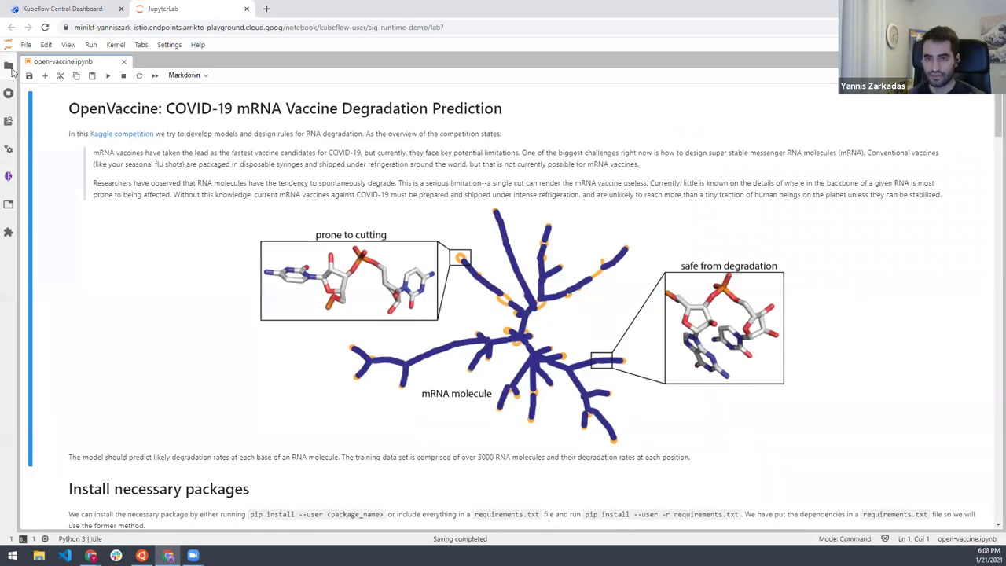
Show the file browser, go up to the root folder and return to kale/examples/openvaccine-kaggle-competition.
click(8, 66)
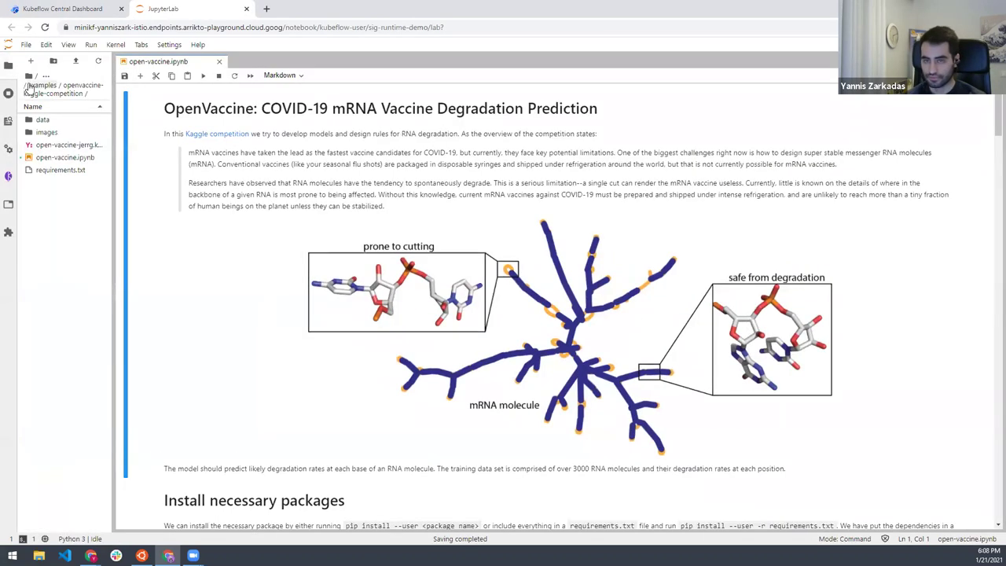
click(45, 76)
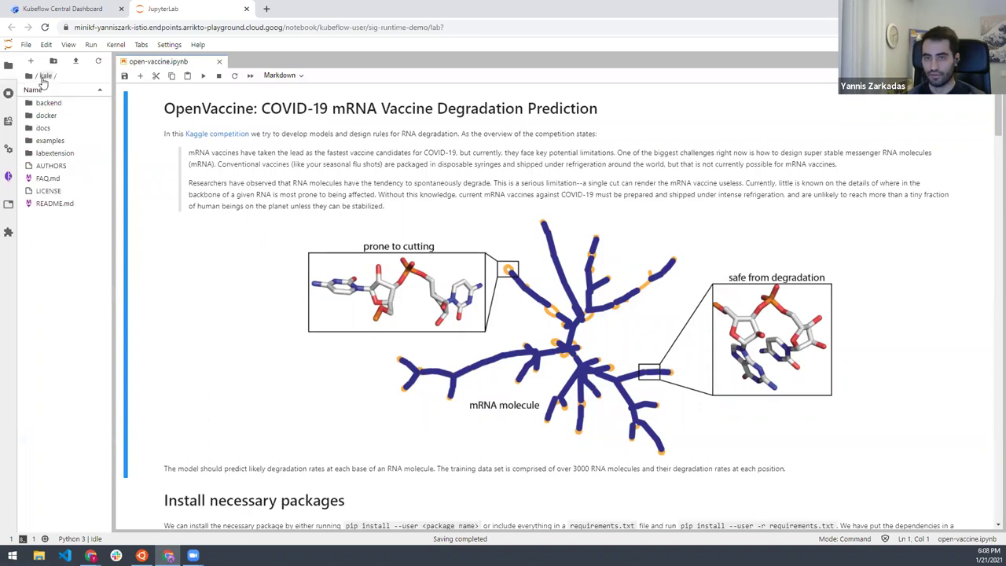
click(35, 77)
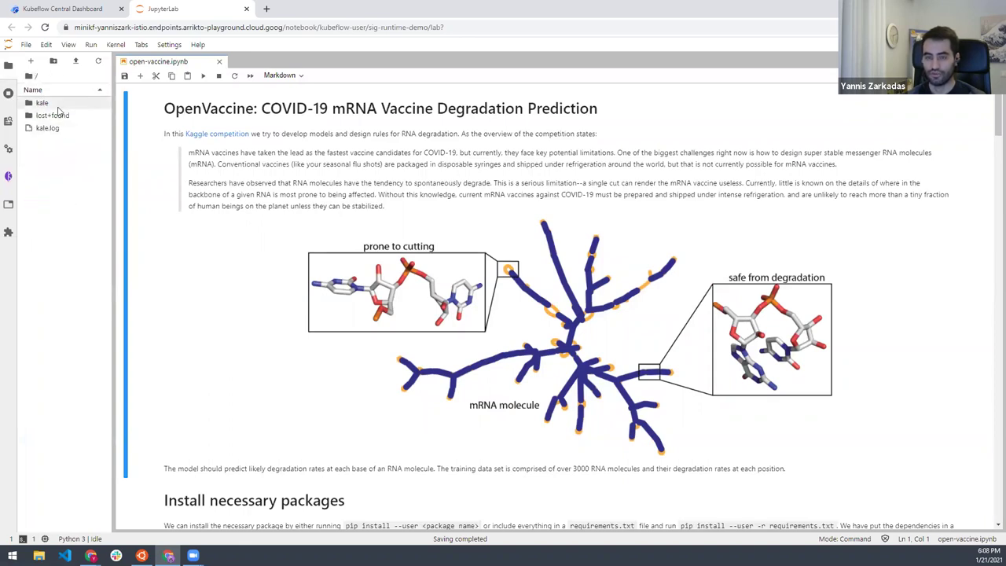
double_click(59, 105)
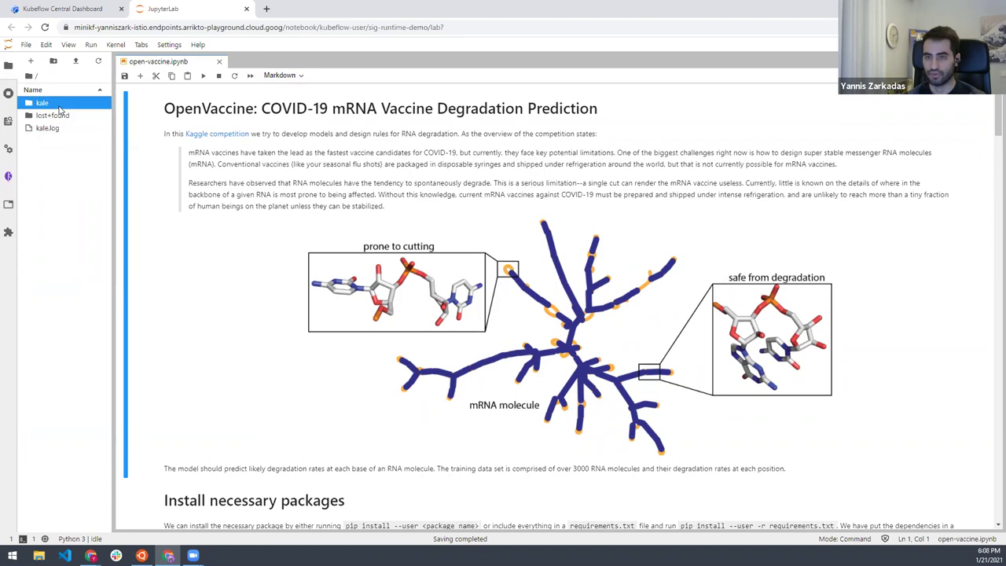
double_click(66, 141)
double_click(68, 129)
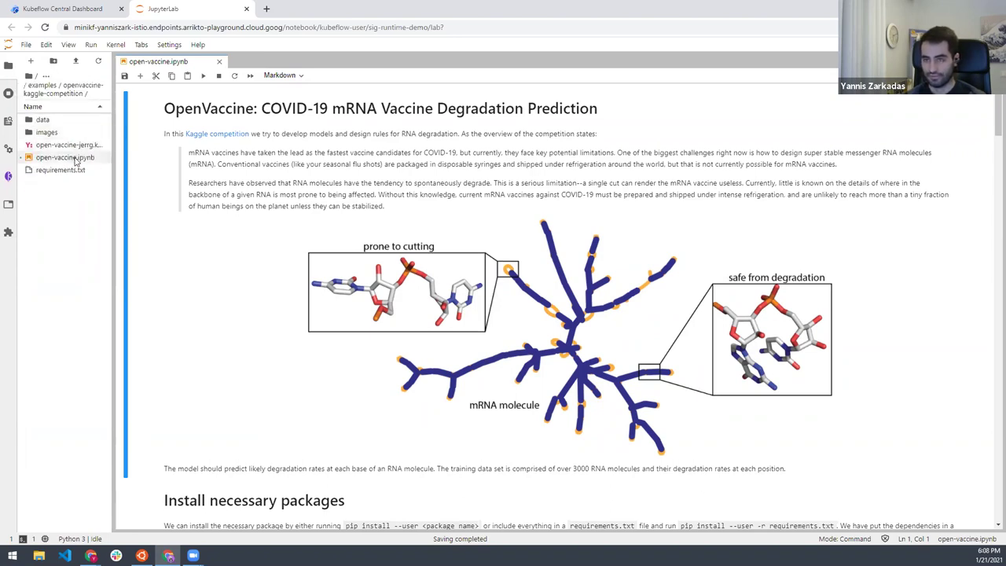
Look through the open-vaccine.ipynb notebook from the introduction and package installation to the model evaluation and submission cells.
scroll(316, 258, down, 1)
scroll(315, 258, down, 1)
scroll(370, 271, up, 1)
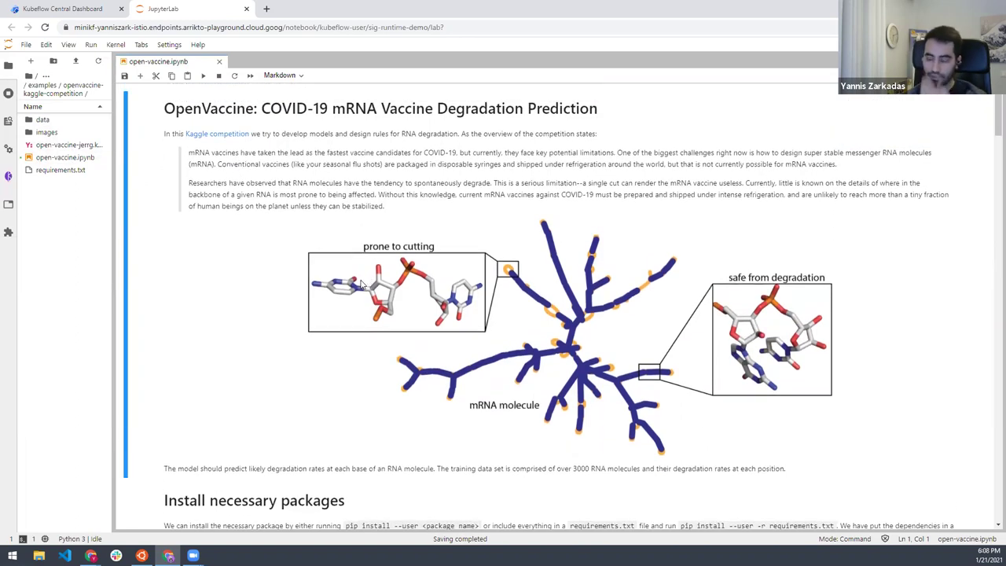
scroll(338, 252, down, 2)
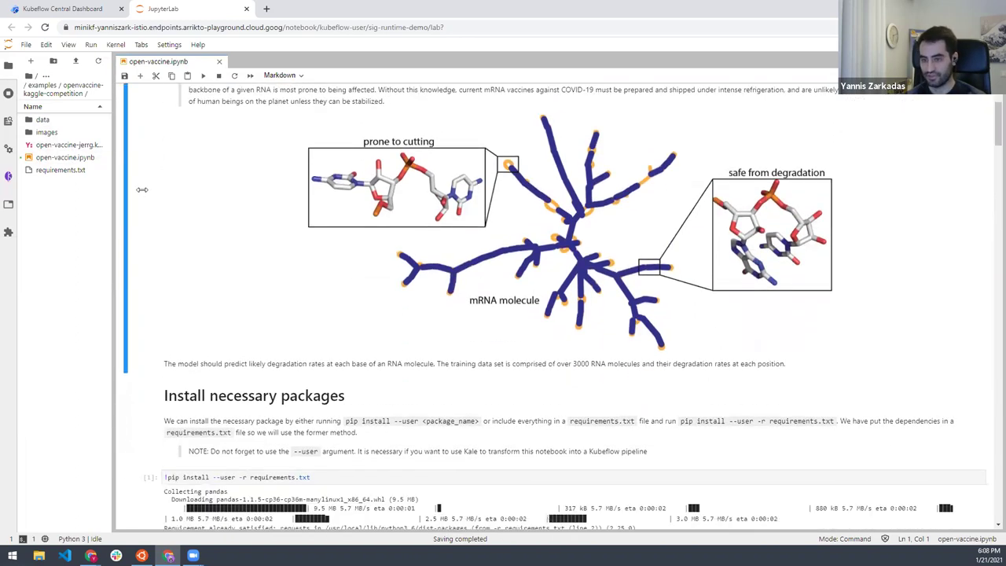
scroll(319, 303, down, 5)
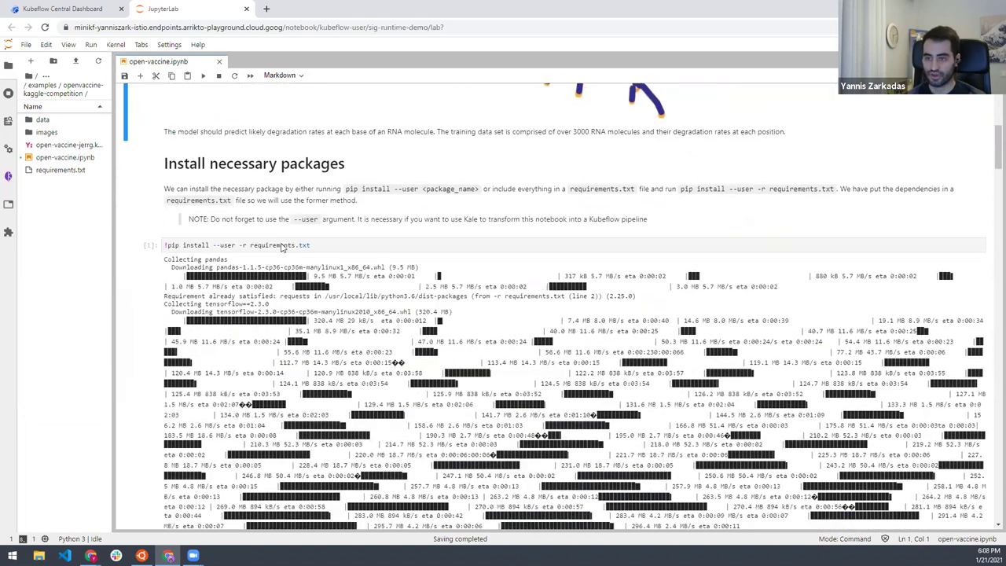
scroll(282, 247, down, 15)
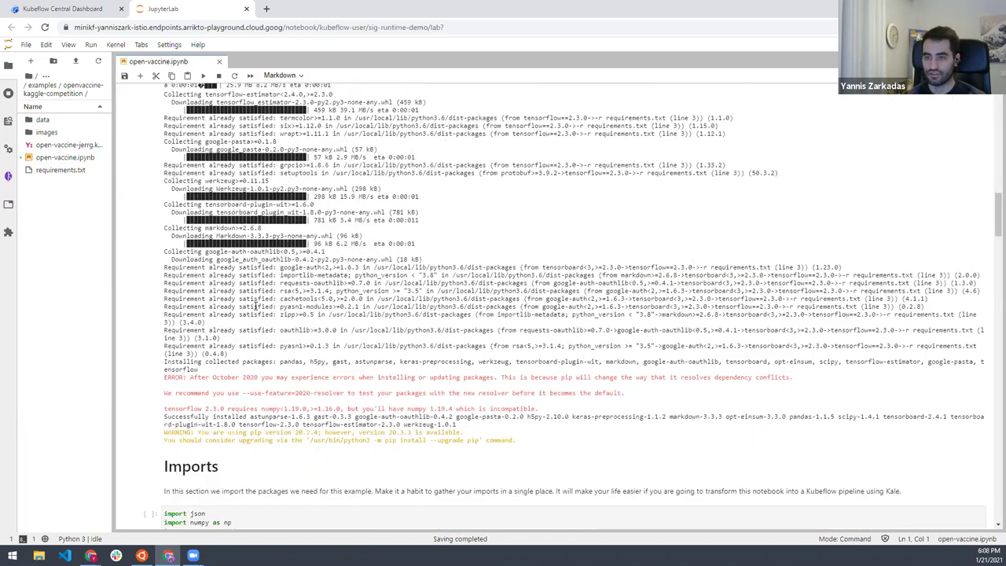
scroll(253, 327, down, 8)
scroll(215, 362, down, 3)
scroll(260, 389, down, 15)
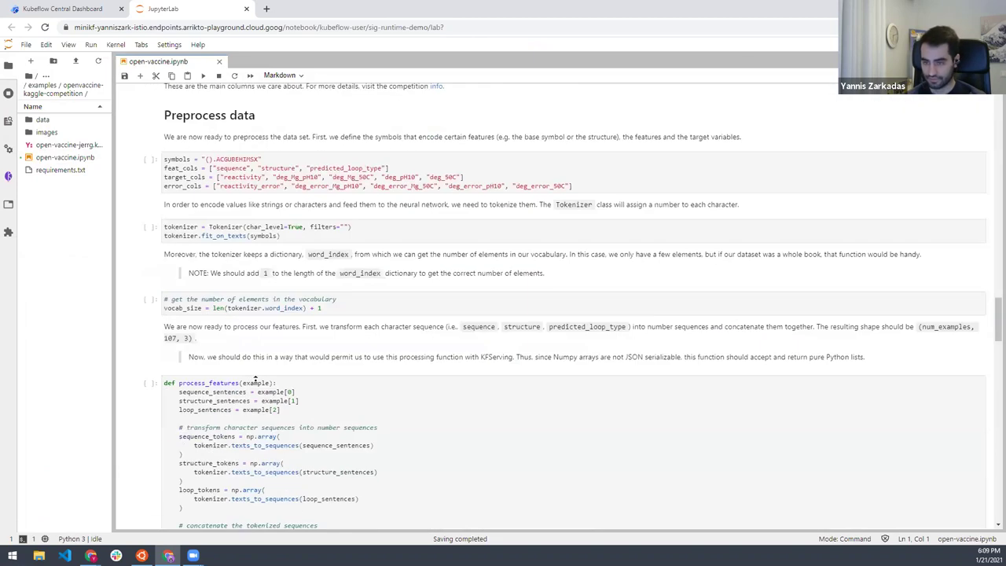
scroll(270, 361, down, 15)
scroll(277, 244, down, 1)
scroll(376, 330, up, 2)
scroll(376, 367, down, 8)
scroll(376, 367, down, 10)
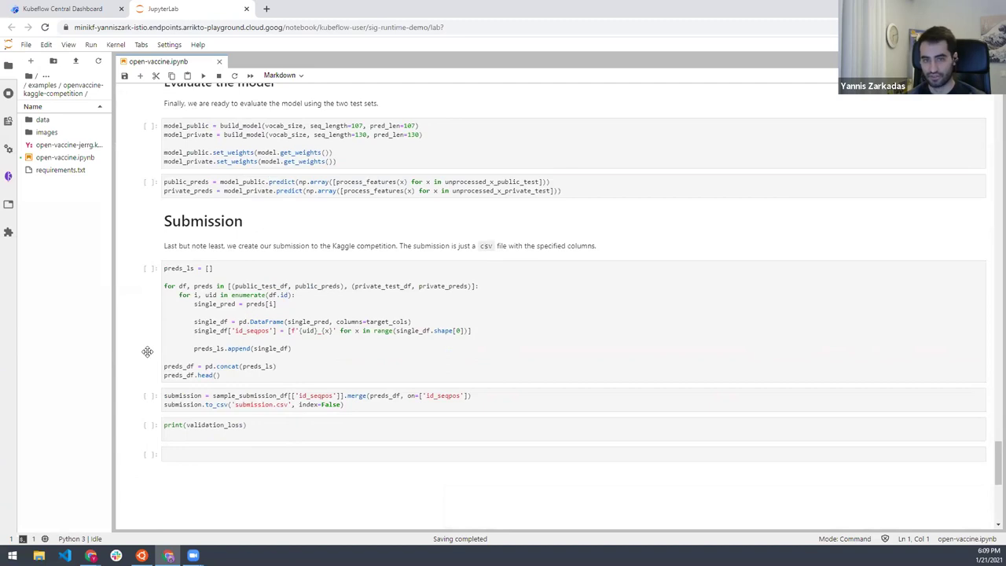
scroll(230, 387, up, 2)
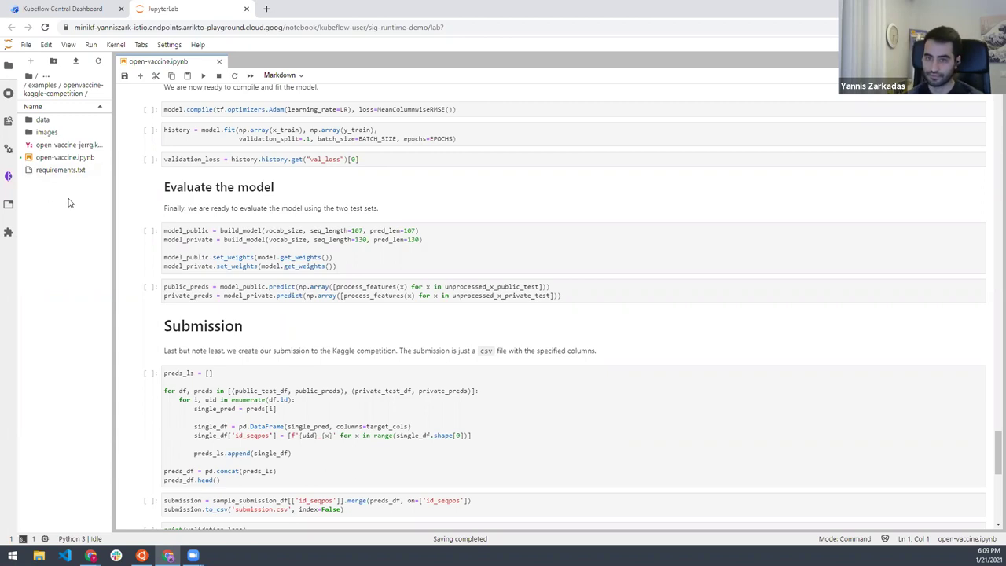
Widen the sidebar and enable Kale for the open-vaccine notebook.
drag(112, 206, 162, 211)
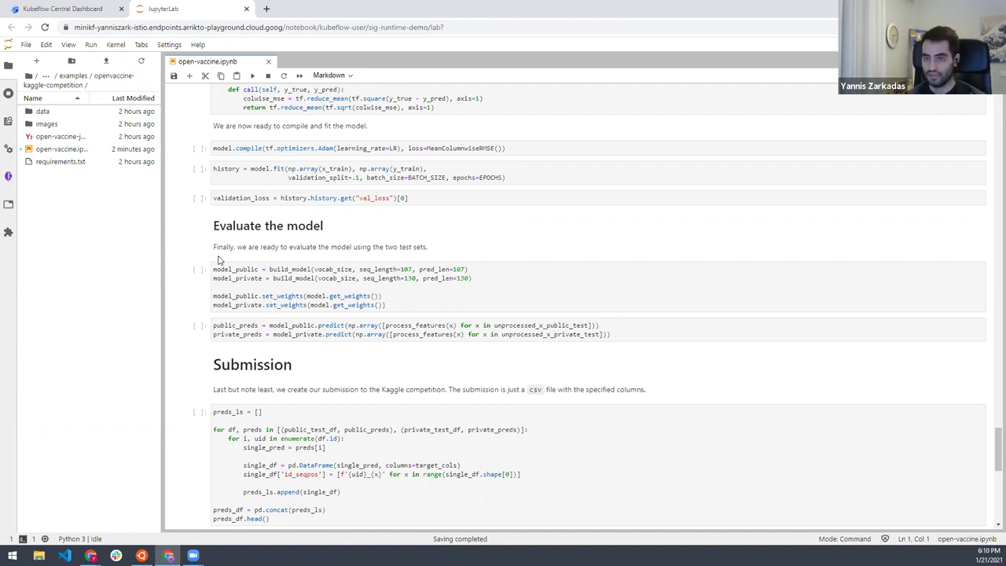
click(8, 178)
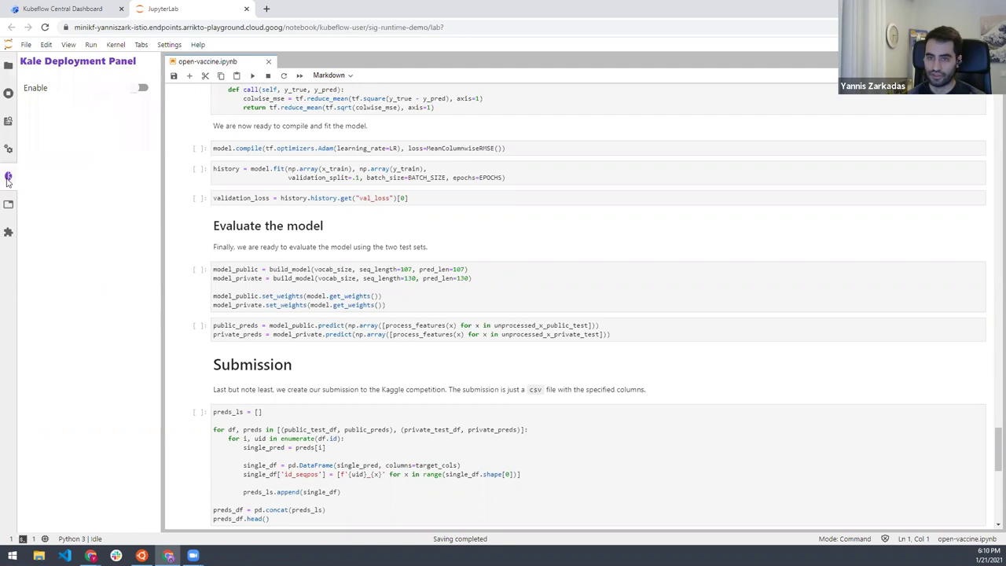
click(141, 89)
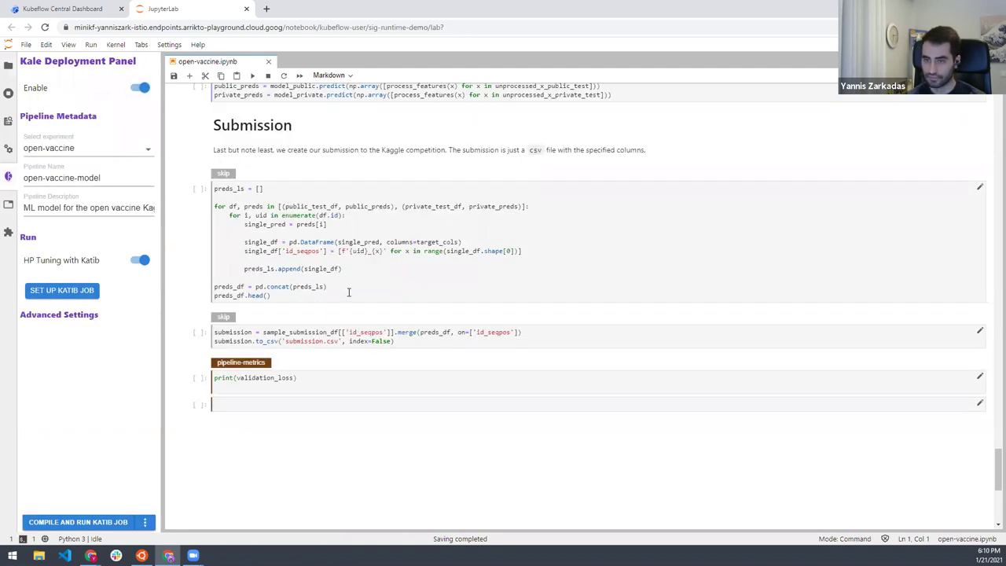
Review the pipeline step annotations on the notebook cells and inspect the model_training step's cell type, name and dependency settings.
scroll(350, 299, up, 5)
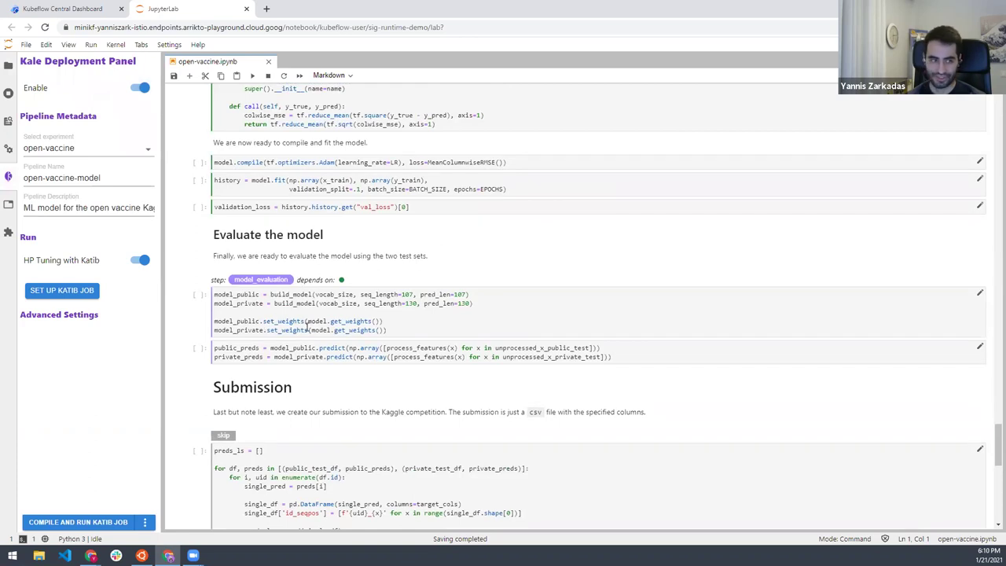
scroll(294, 320, up, 2)
scroll(297, 238, up, 8)
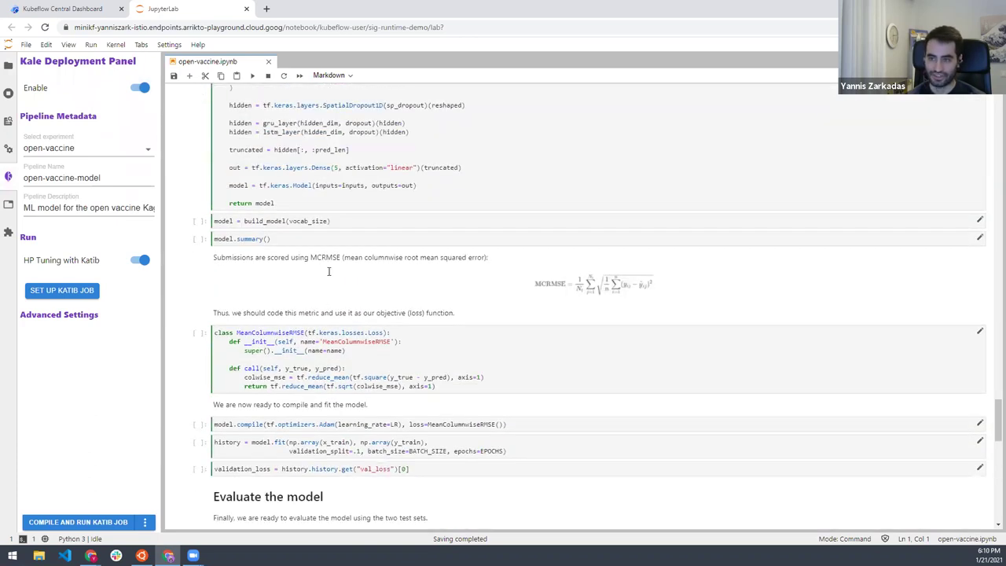
scroll(306, 291, up, 5)
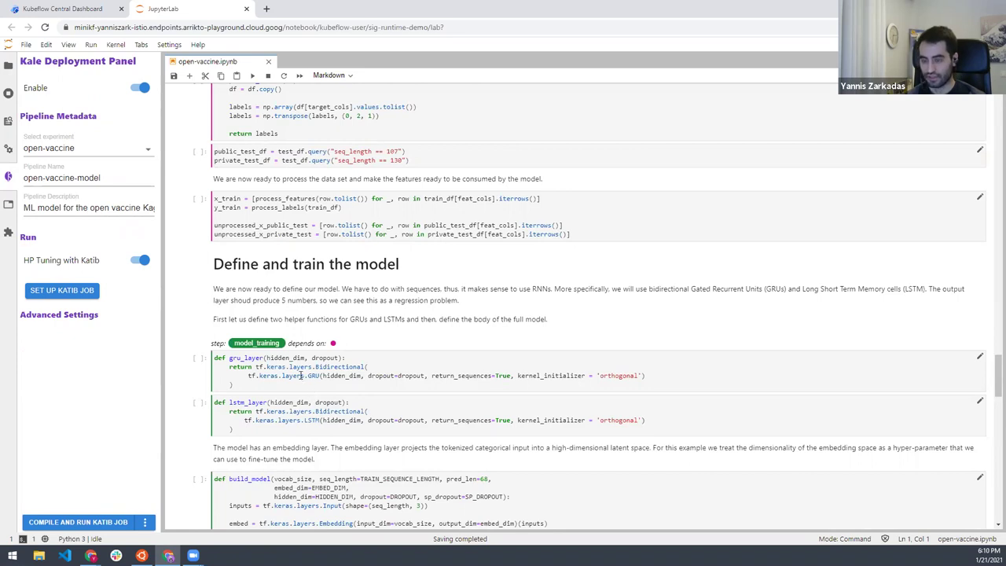
click(318, 368)
scroll(318, 371, down, 1)
scroll(287, 259, down, 1)
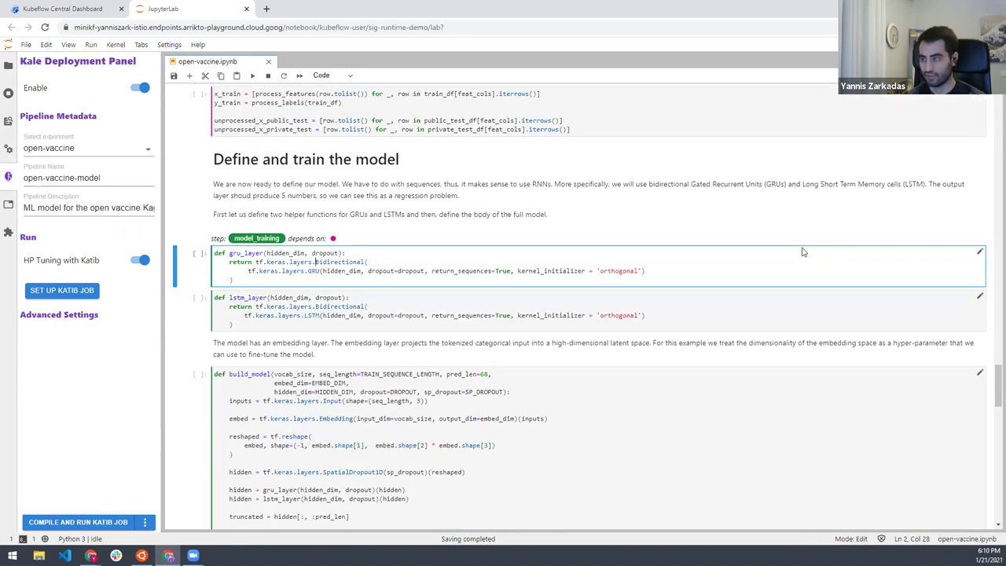
click(980, 251)
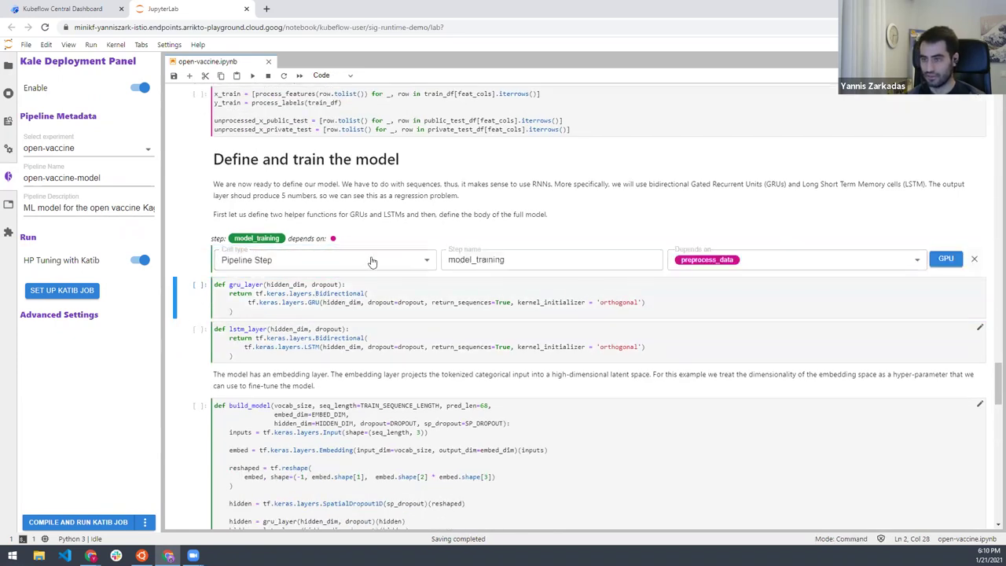
scroll(366, 376, down, 2)
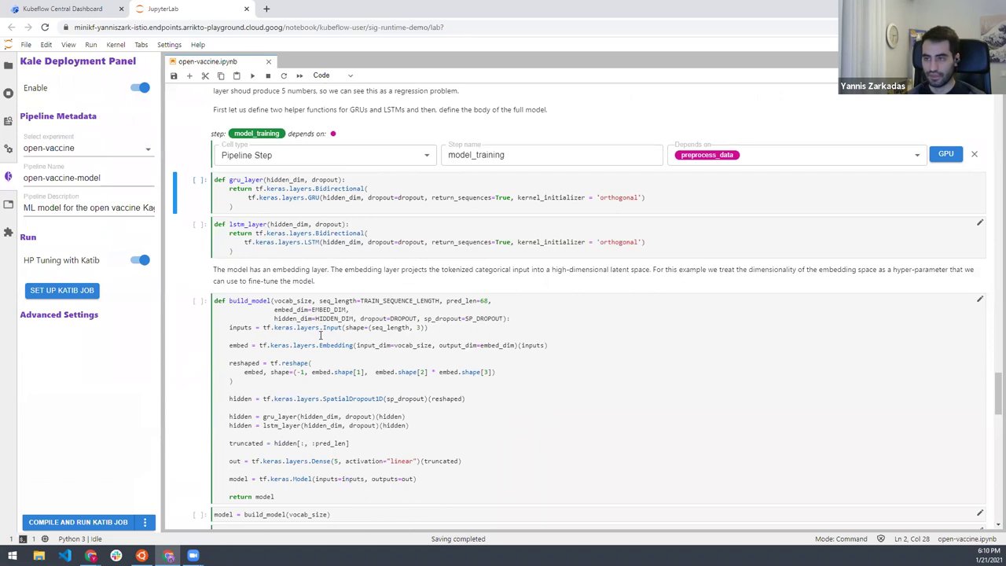
scroll(320, 336, up, 1)
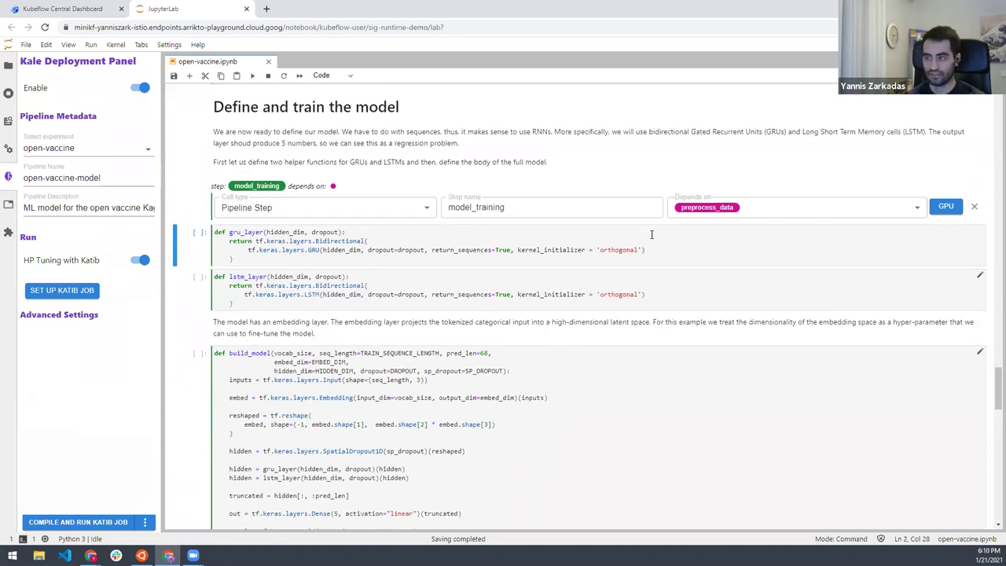
click(974, 208)
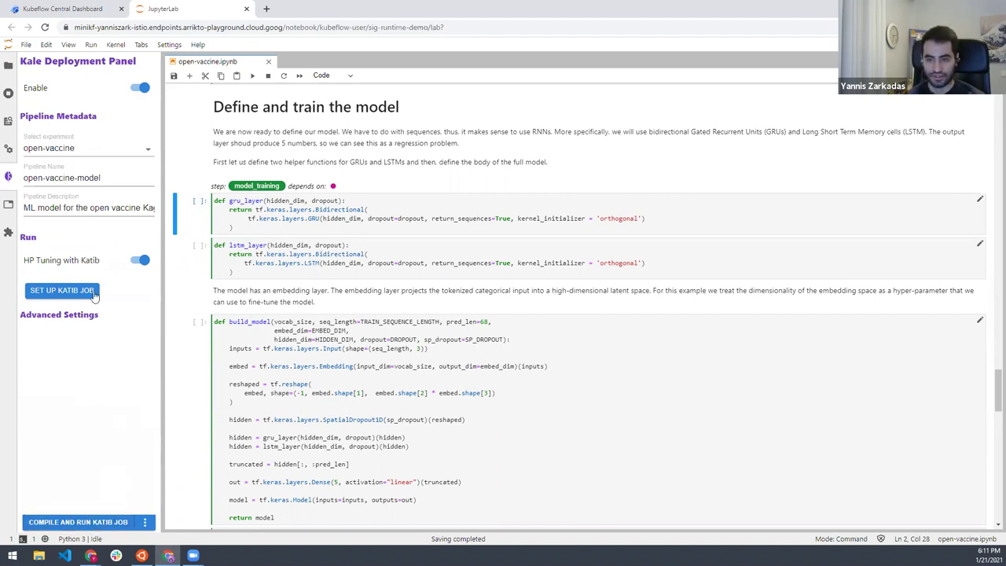
Compile and run the notebook as a pipeline with Katib HP tuning turned off, and view the resulting run.
click(140, 261)
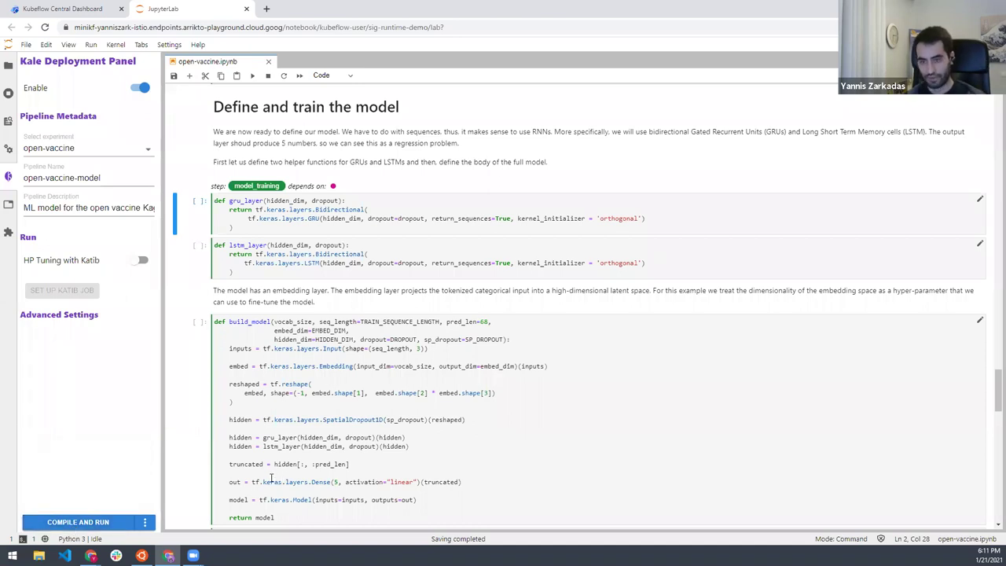
click(106, 523)
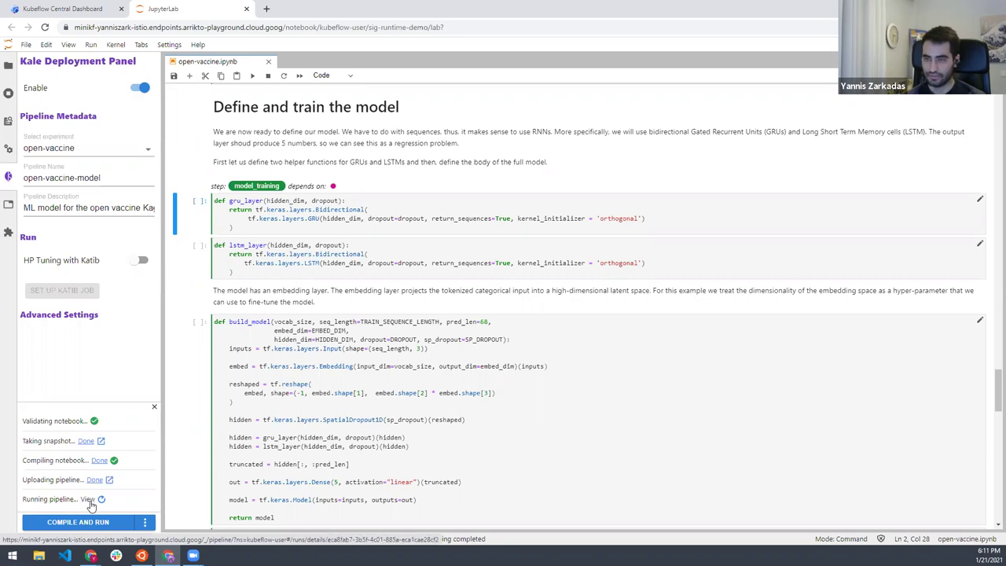
click(88, 500)
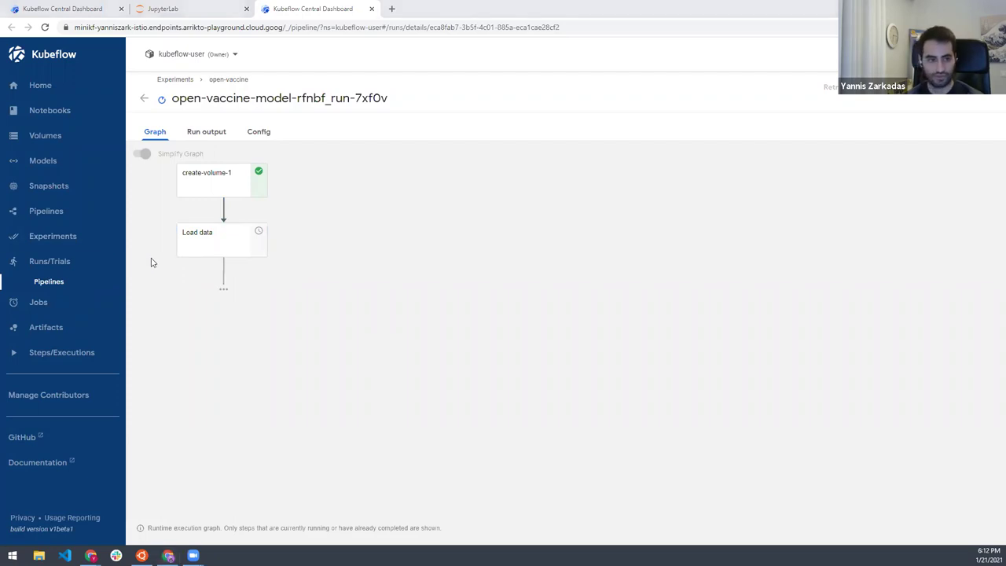
key(alt+Tab)
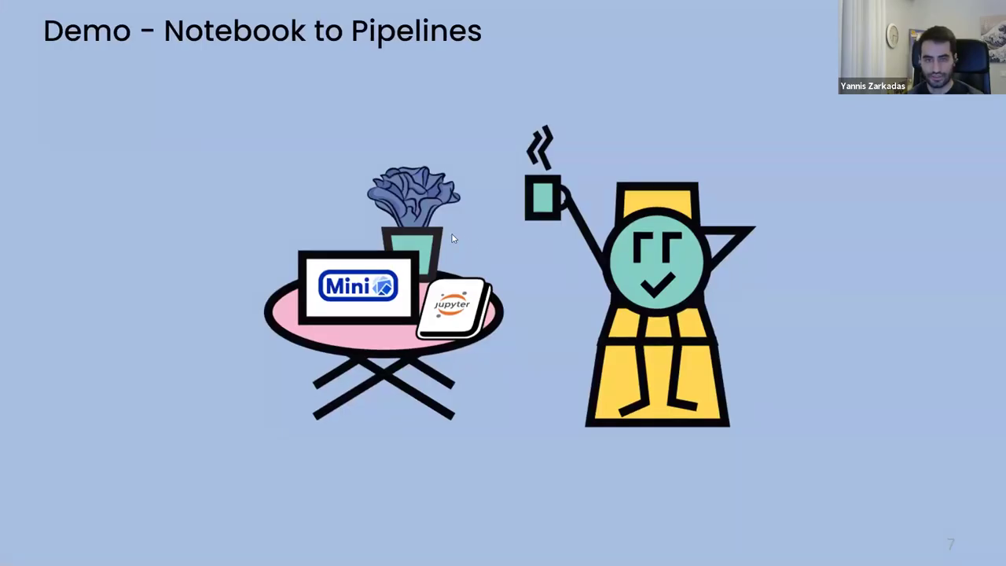
key(Right)
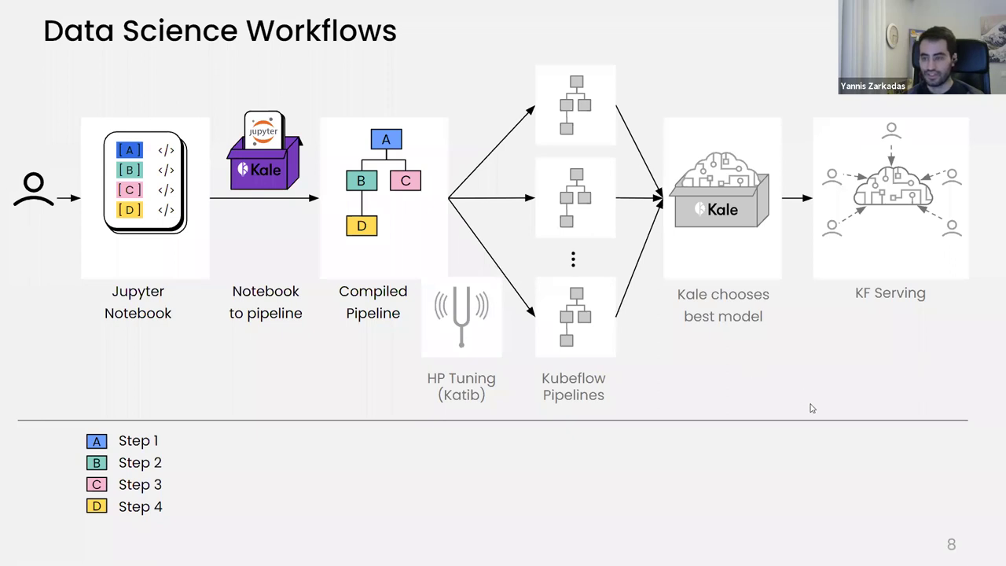
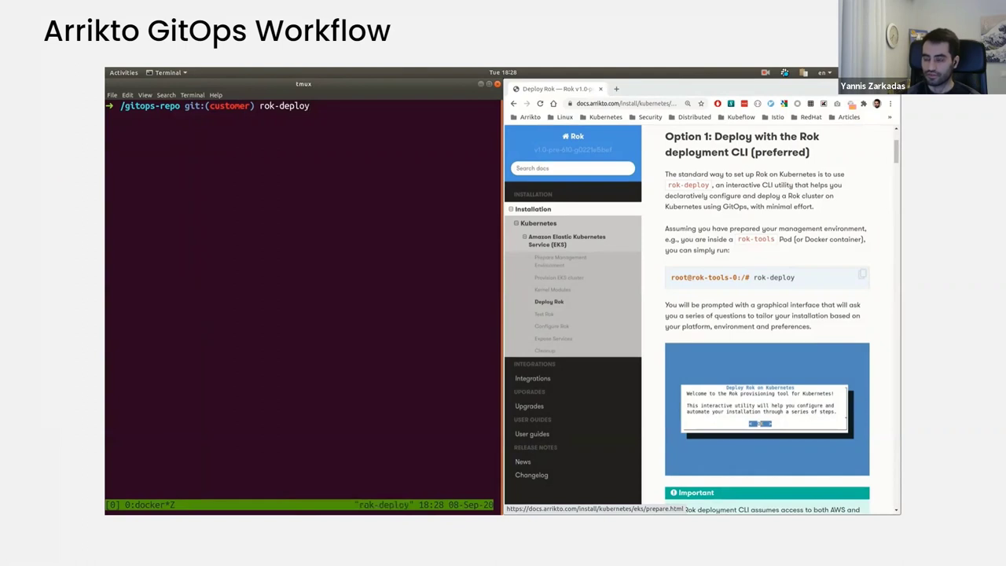
key(Return)
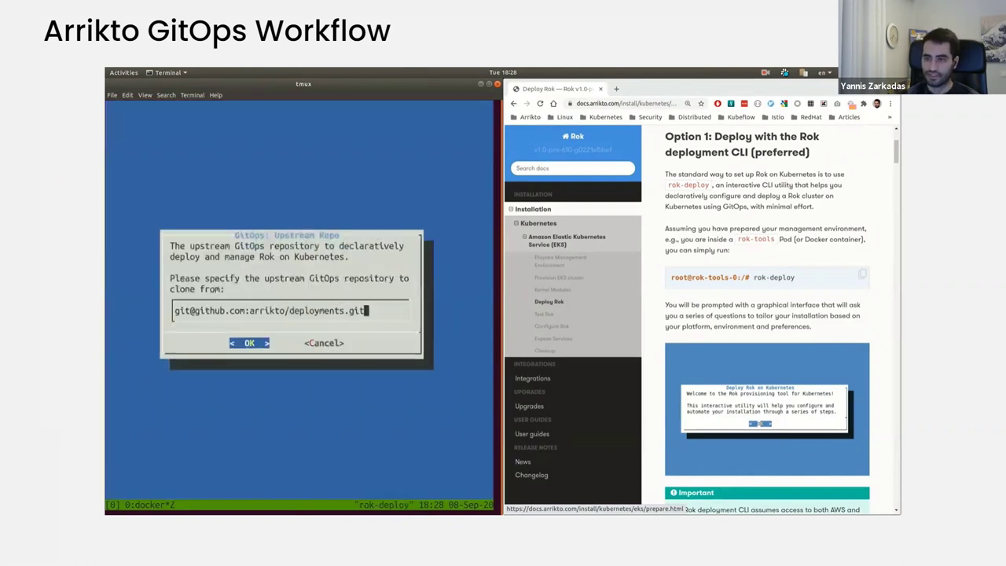
key(Return)
key(Return)
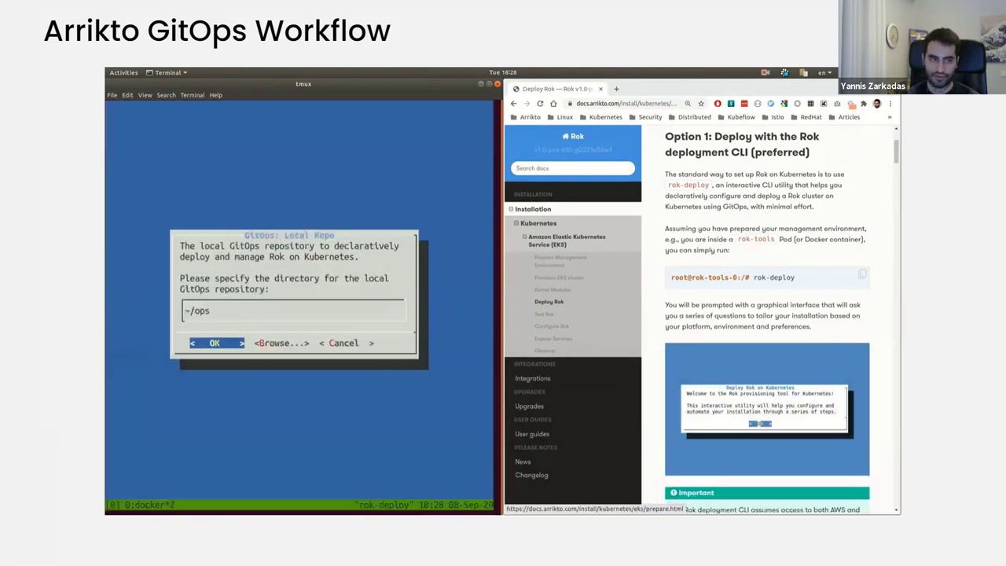
Provision the local GitOps repository in ~/ops using the customer branch, with username-token authentication declined.
key(BackSpace)
key(BackSpace)
key(BackSpace)
key(BackSpace)
key(BackSpace)
key(BackSpace)
text(customer)
key(Return)
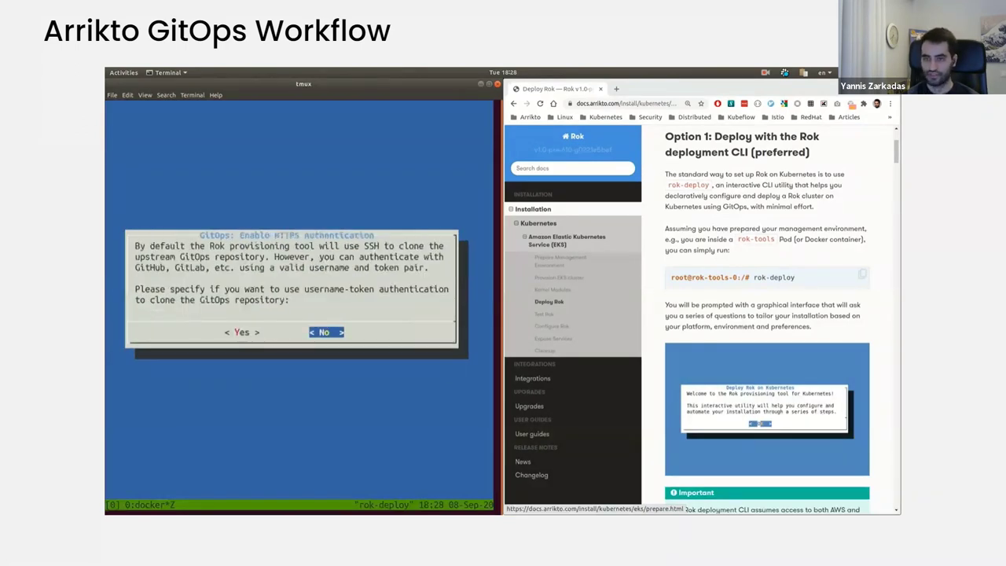
key(Return)
key(Return)
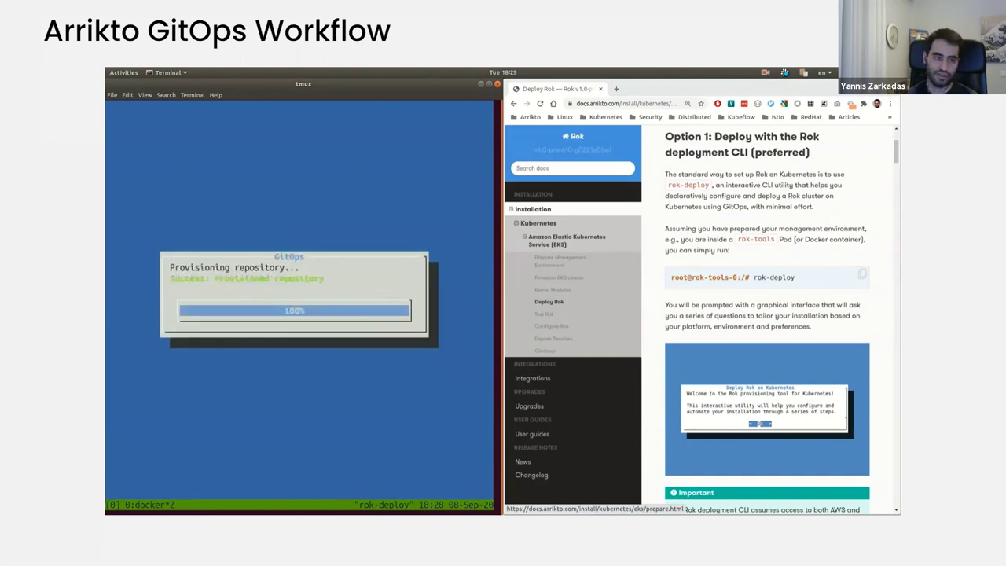
key(Return)
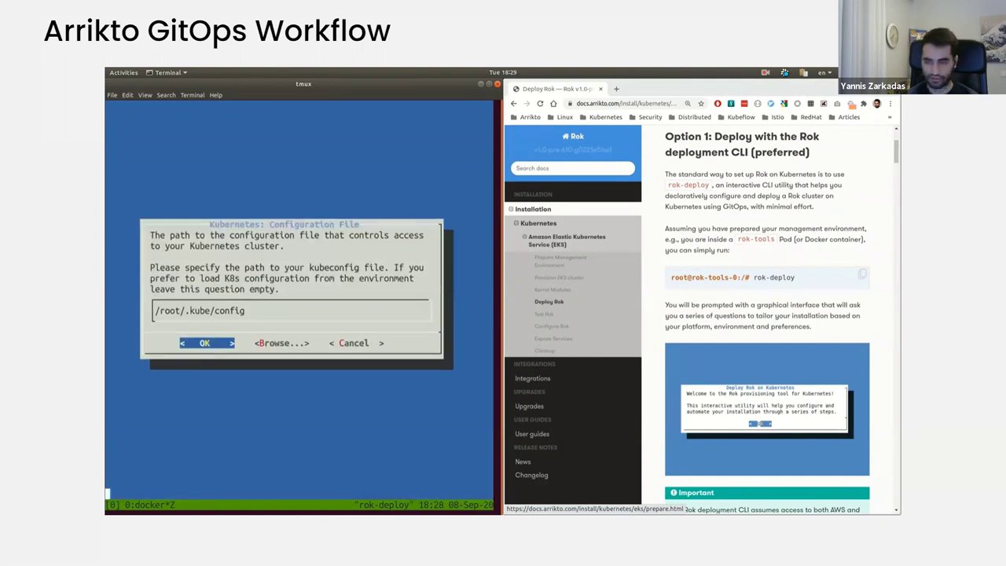
Configure and validate access to the EKS cluster with kubeconfig /root/.kube/config and Docker configuration file /root/dockerconfig.json.
key(Return)
key(Return)
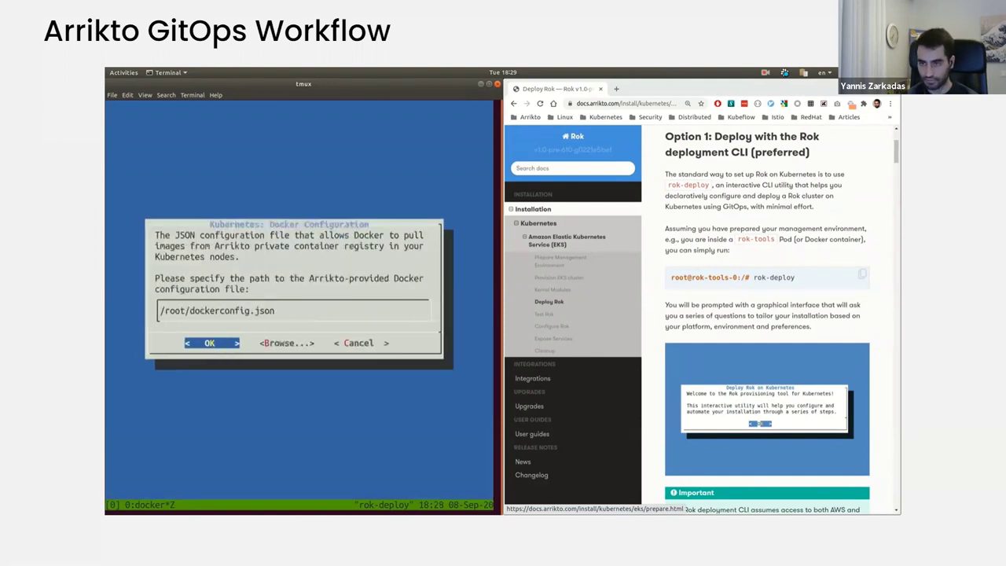
key(Return)
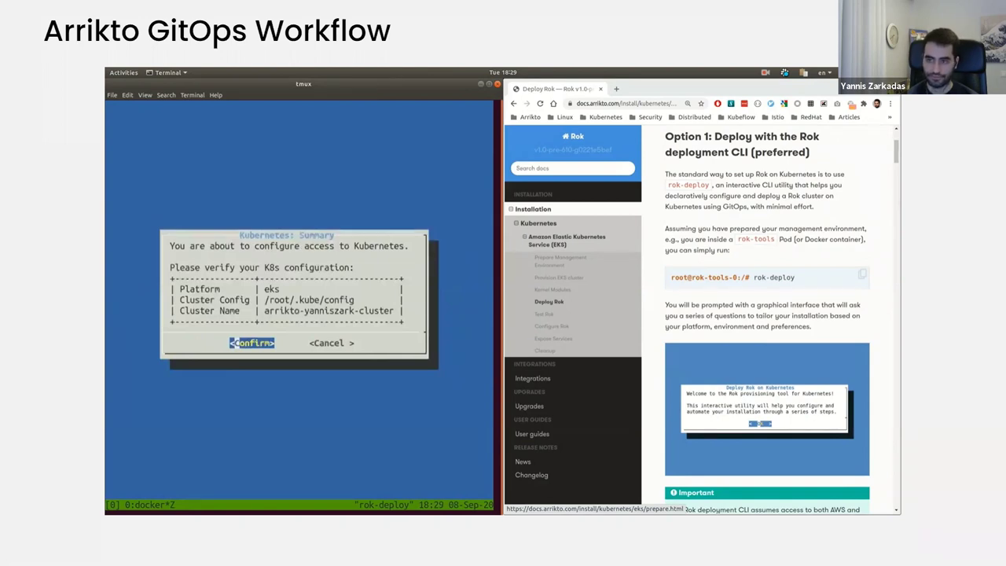
key(Return)
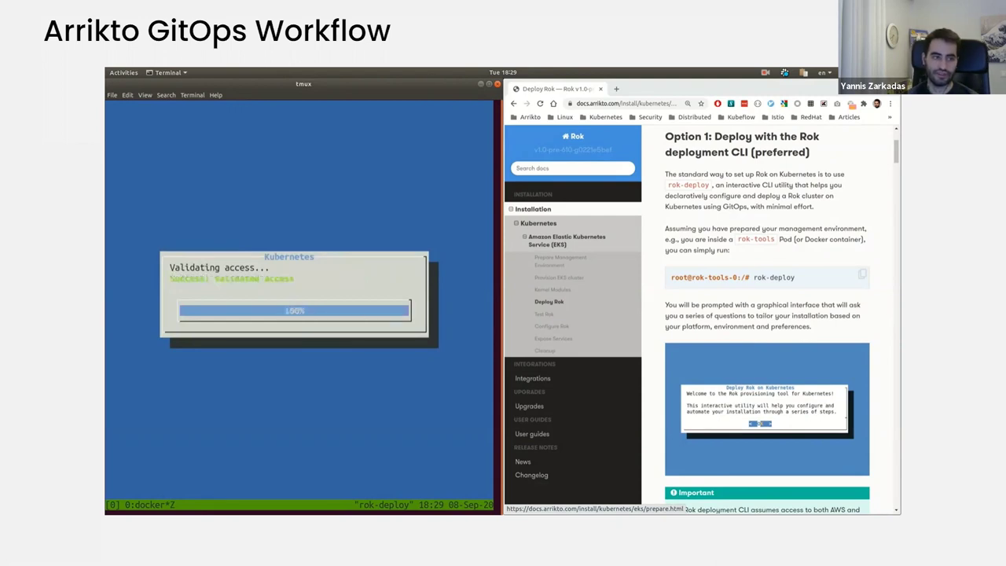
key(Return)
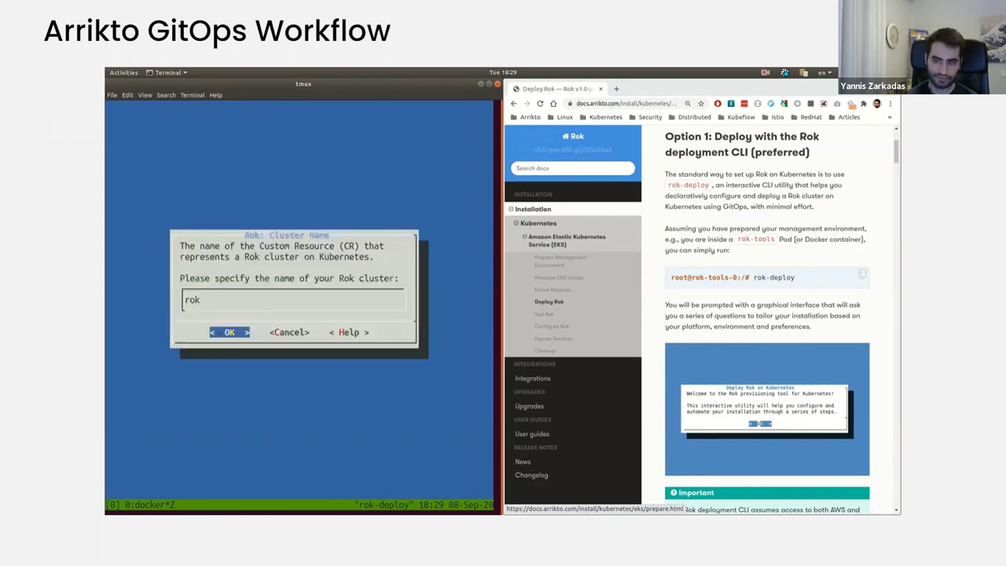
Set both the Rok cluster name and namespace to rok and enter a password for the default Rok user.
key(Return)
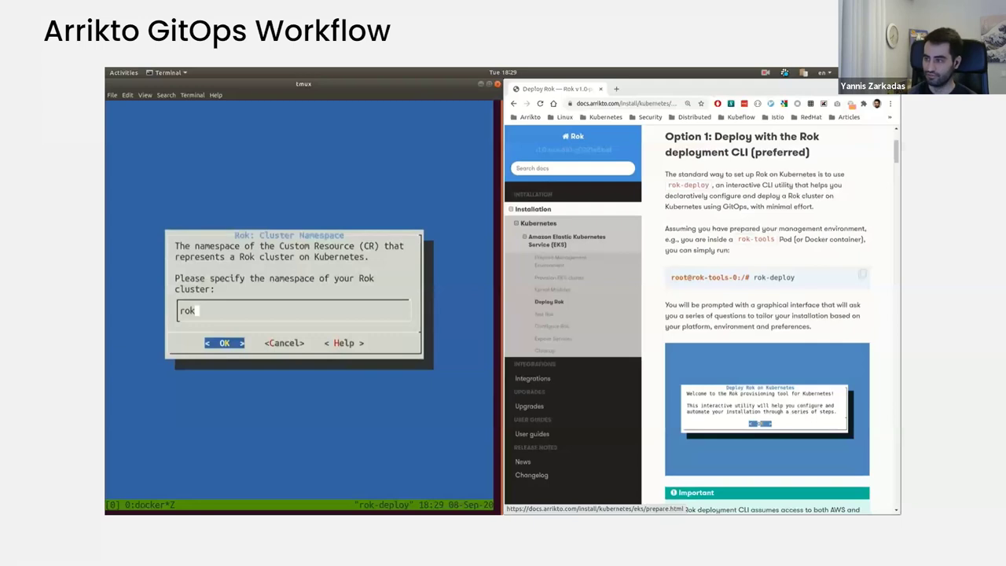
key(Return)
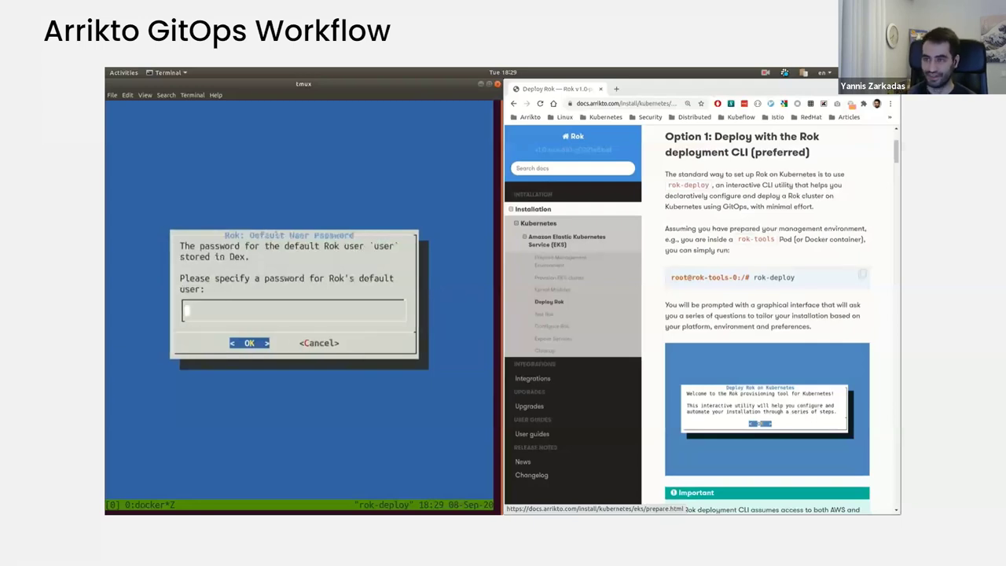
text(********)
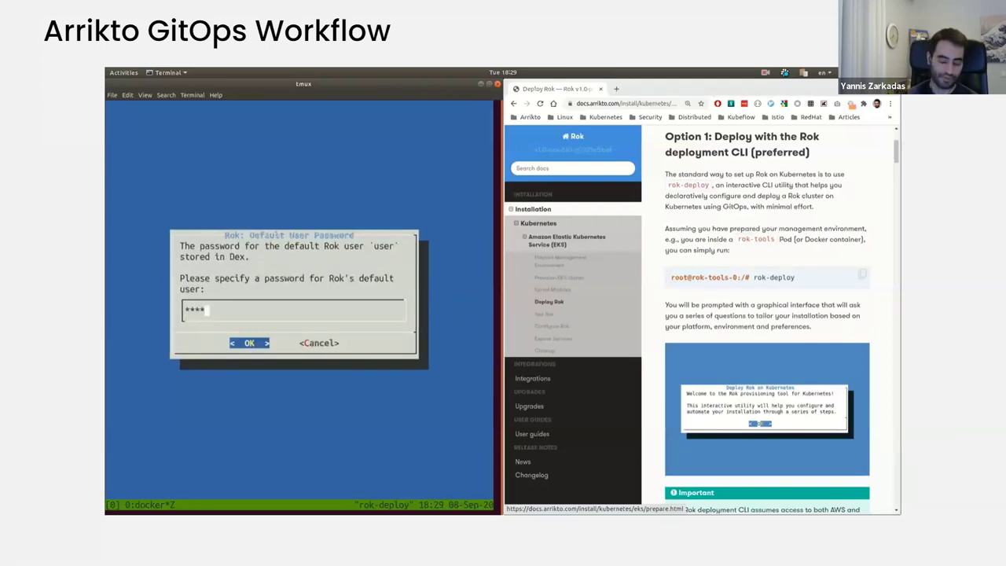
key(Return)
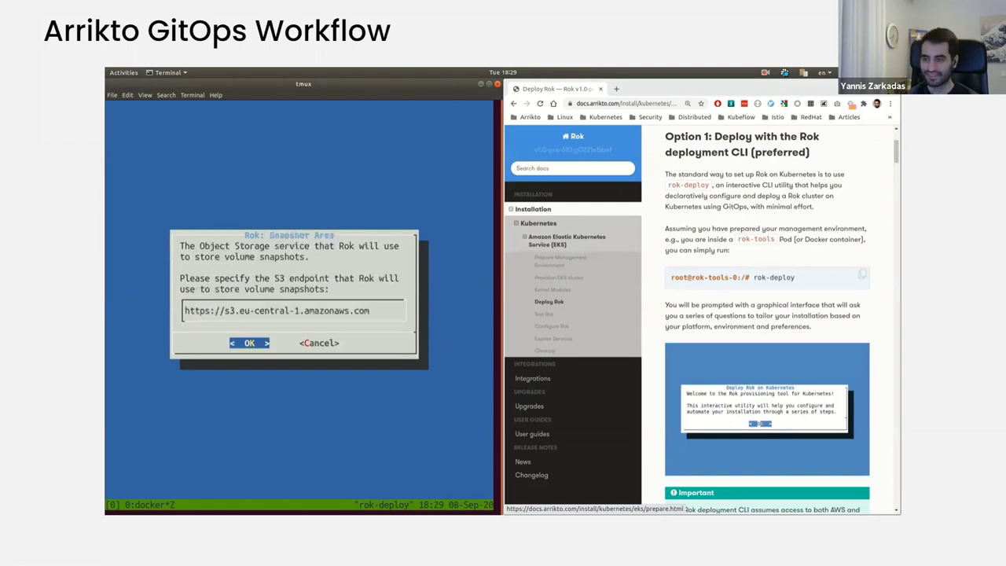
key(Return)
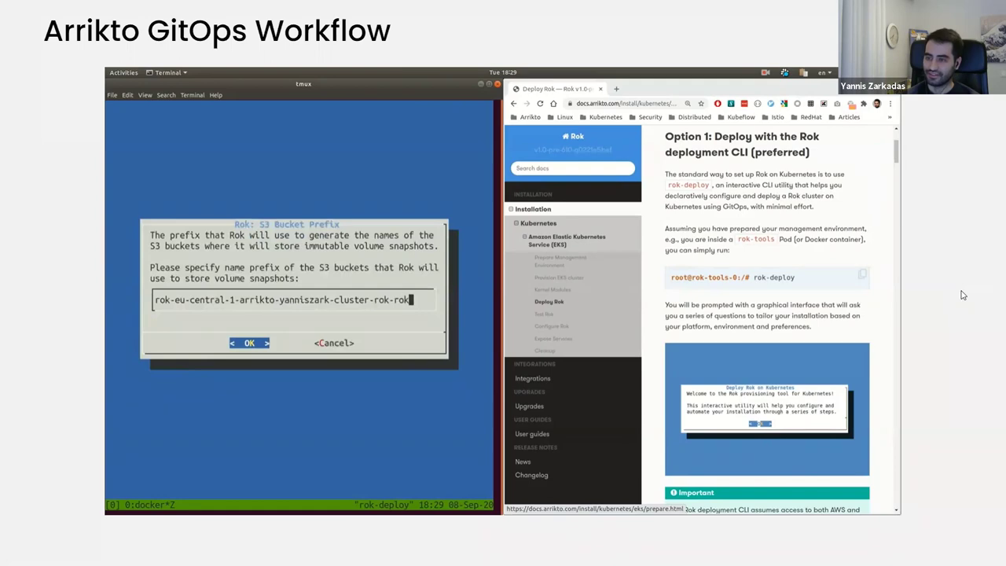
key(Return)
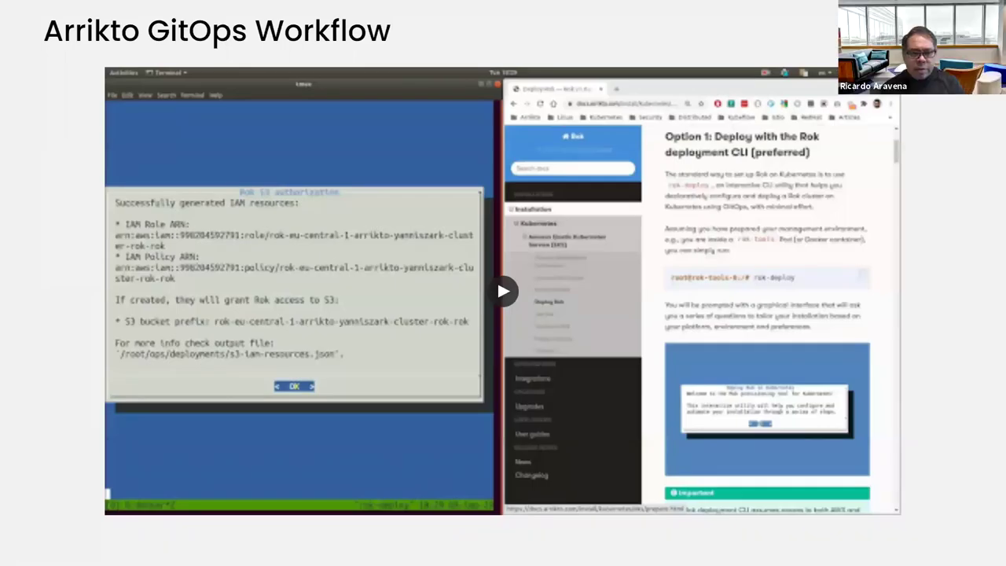
click(497, 279)
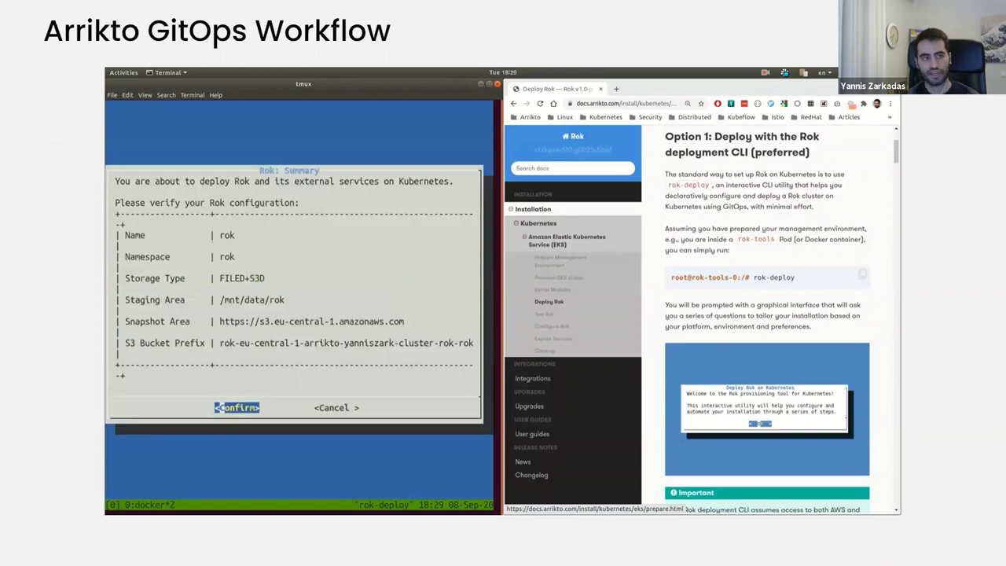
click(497, 280)
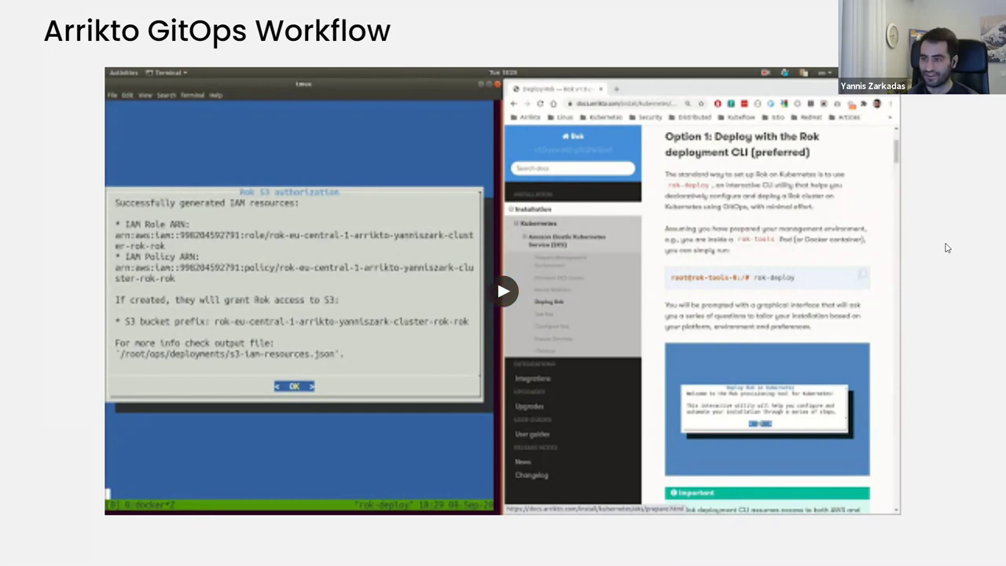
key(Right)
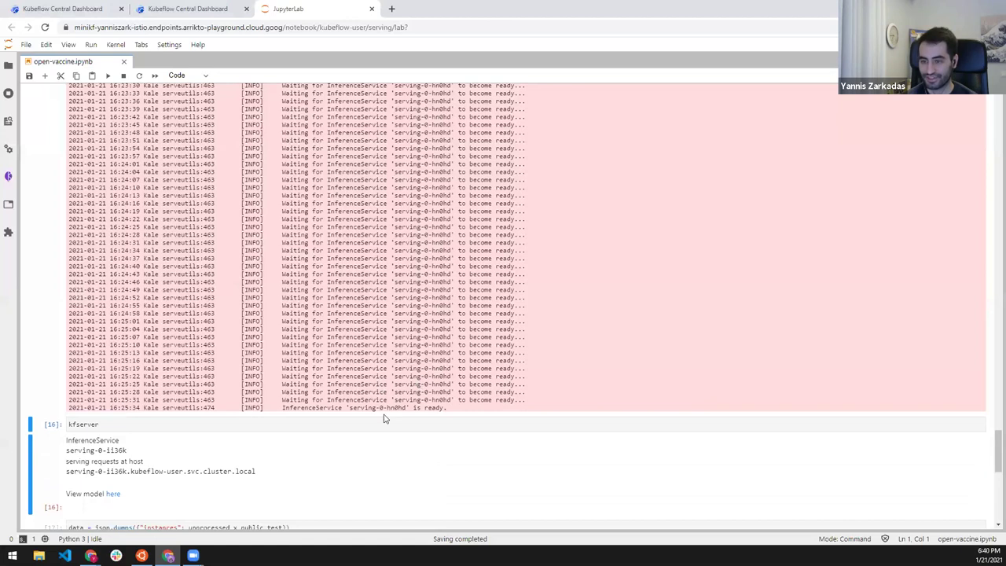
Examine the InferenceService readiness log, the kfserver cell and the prediction code that sends unprocessed_x_public_test to the model server.
triple_click(374, 408)
click(281, 424)
scroll(271, 389, down, 1)
scroll(271, 389, down, 1)
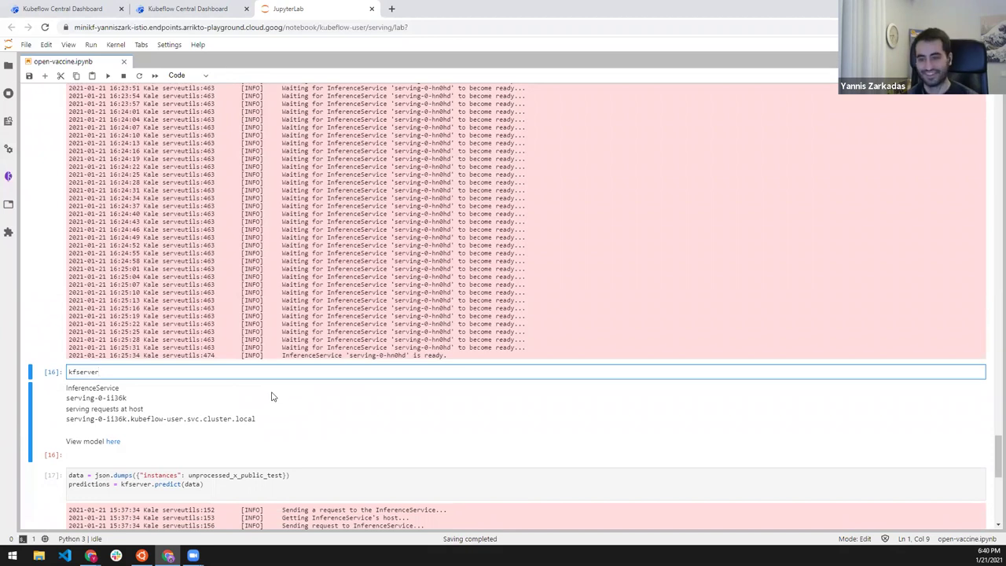
scroll(275, 398, down, 3)
click(298, 332)
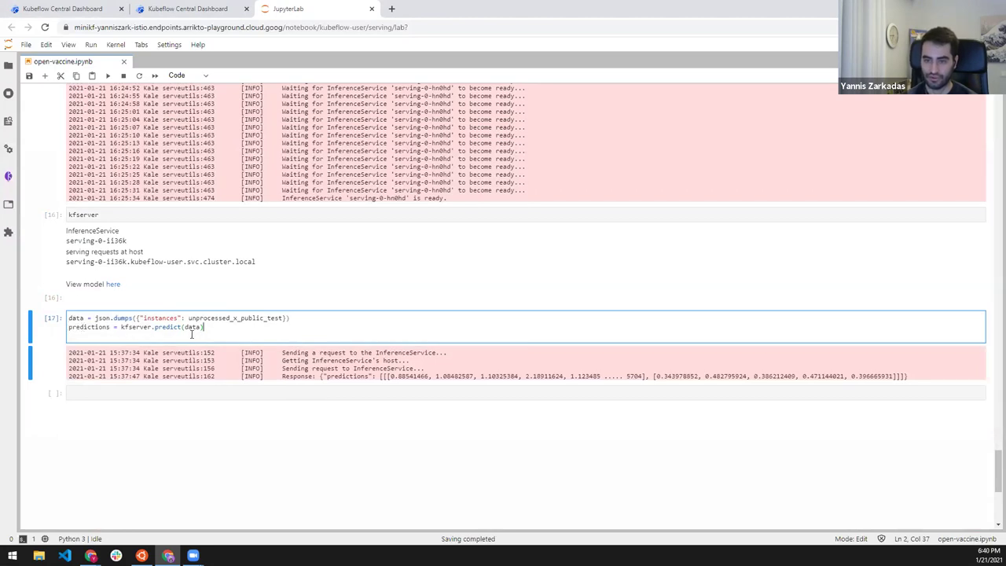
double_click(77, 319)
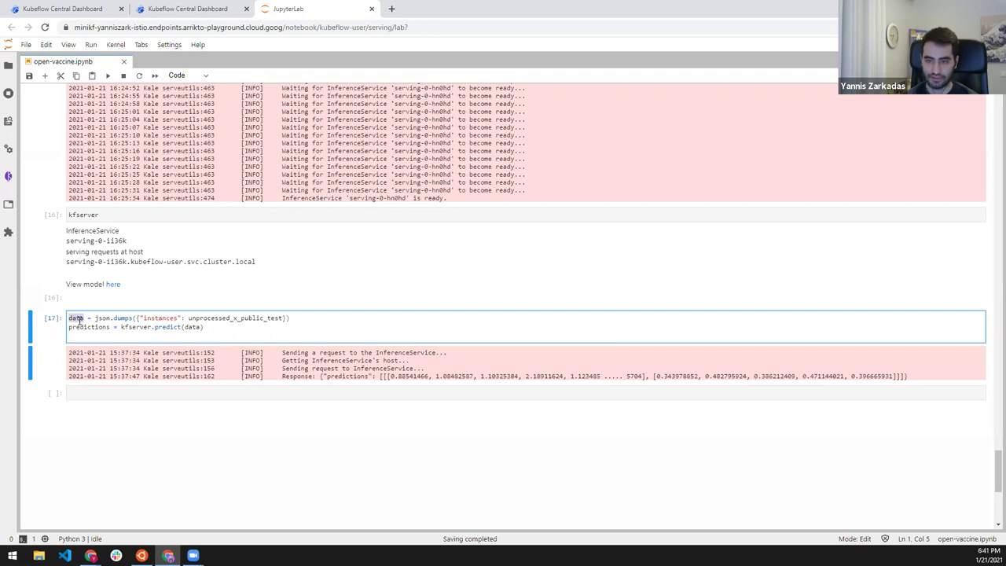
drag(74, 319, 281, 323)
click(278, 331)
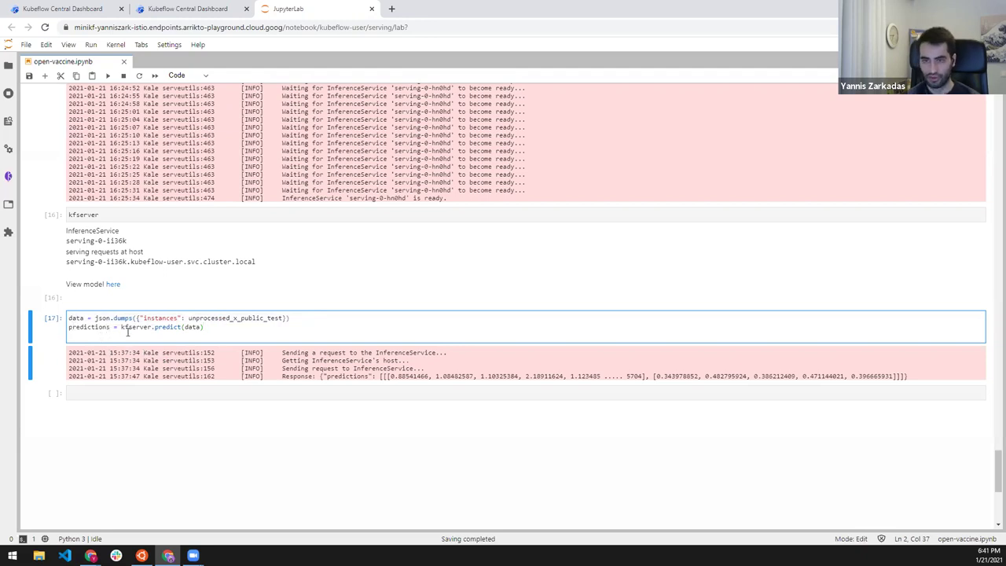
drag(122, 327, 211, 329)
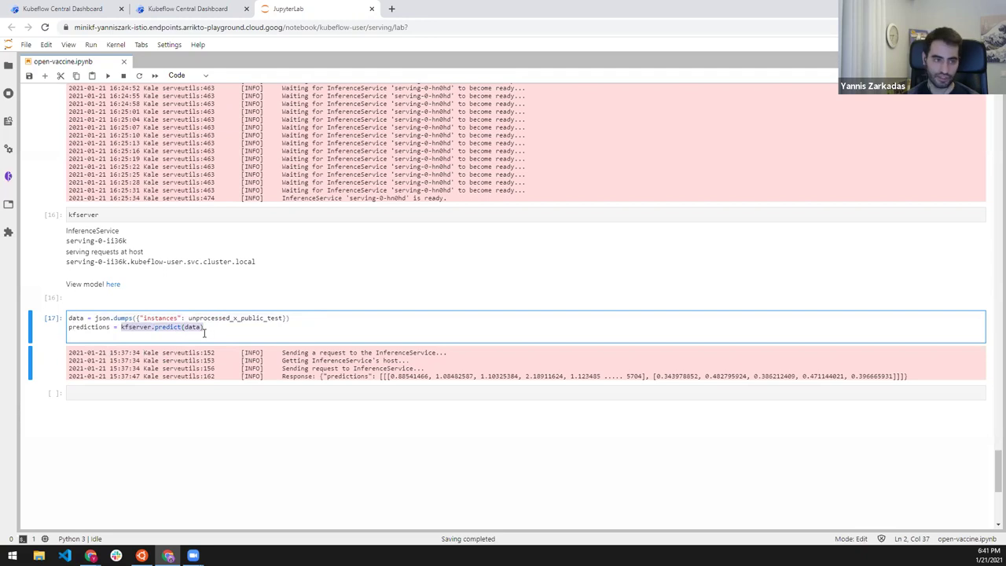
click(204, 330)
drag(203, 329, 196, 320)
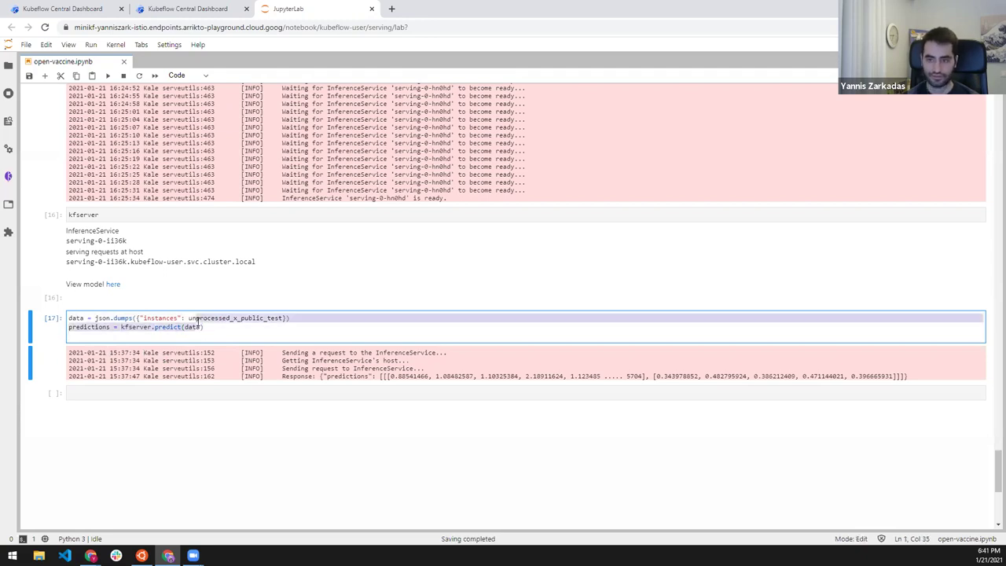
click(201, 330)
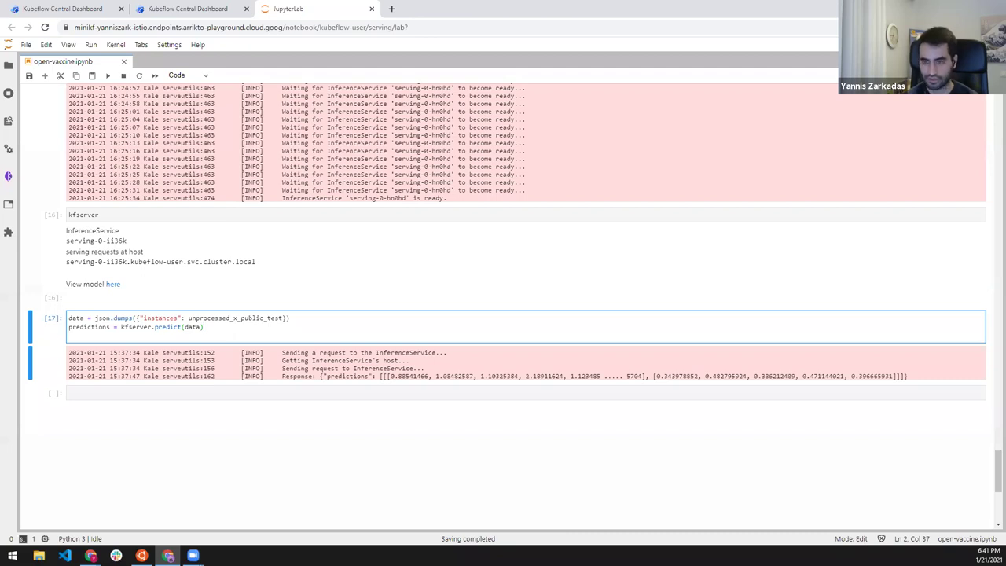
Run the prediction cell to send the test data to the InferenceService, and rerun the kfserver cell.
key(shift+Return)
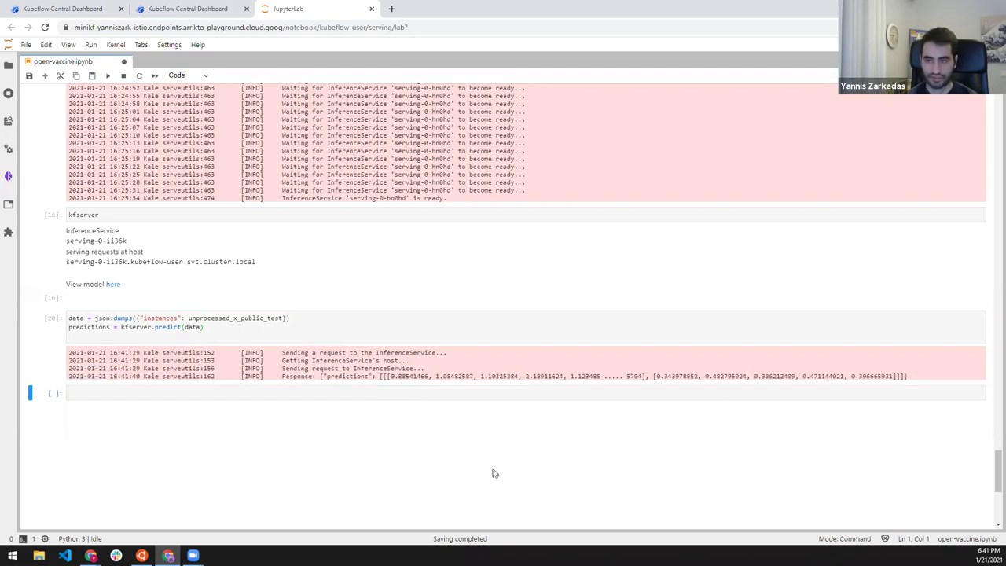
click(235, 219)
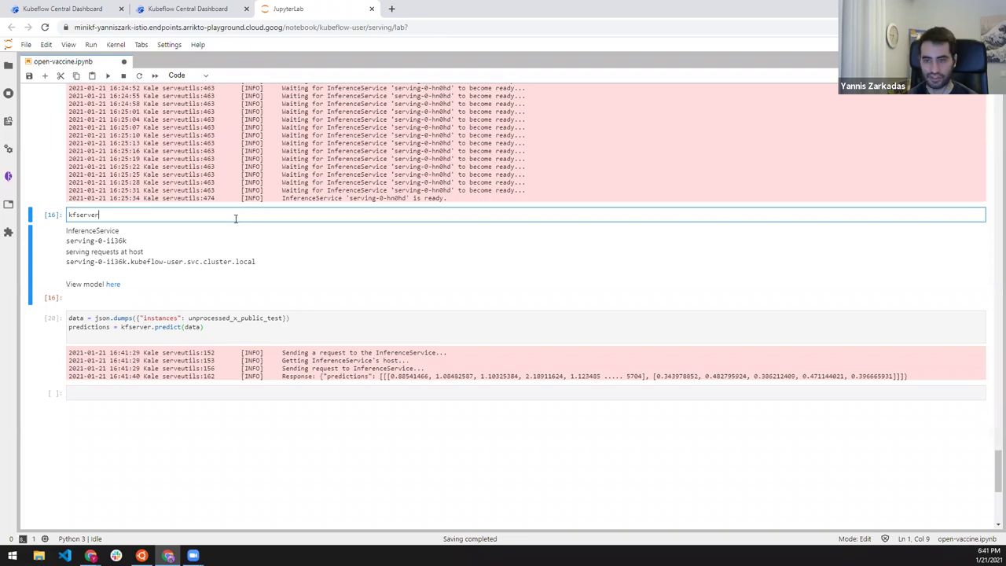
key(shift+Return)
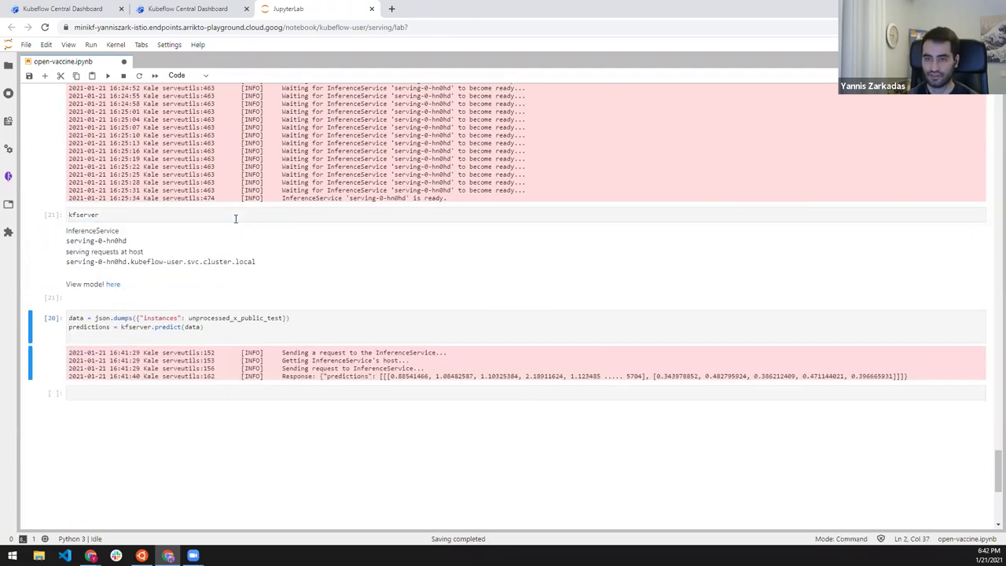
Open the served model's page from the kfserver output and view the model server's details and metrics.
click(114, 286)
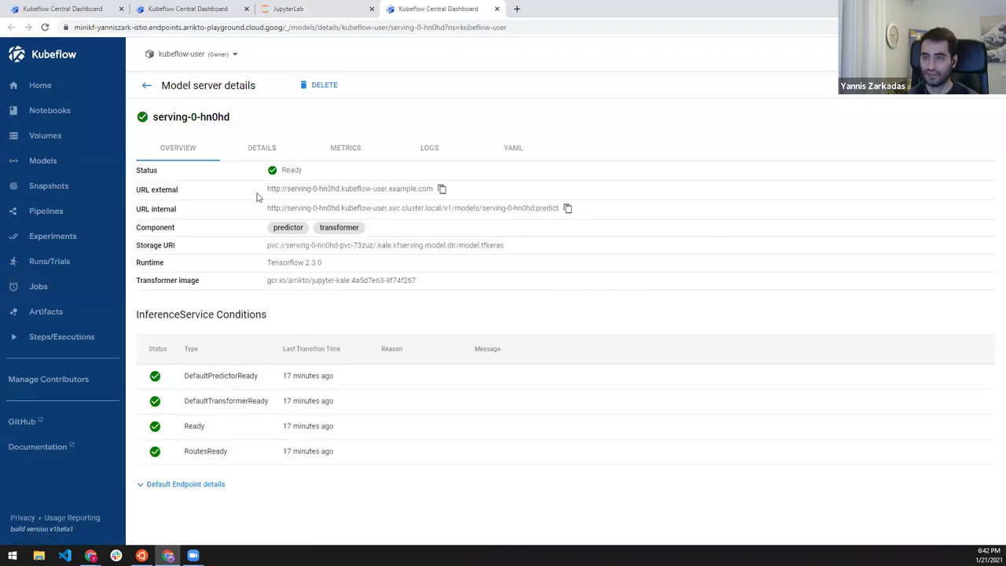
click(251, 153)
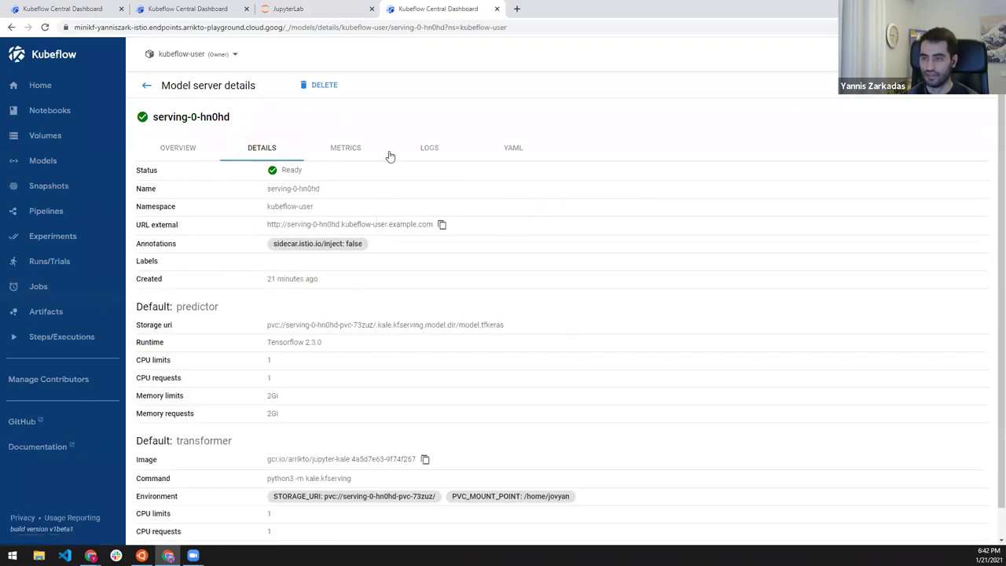
click(348, 154)
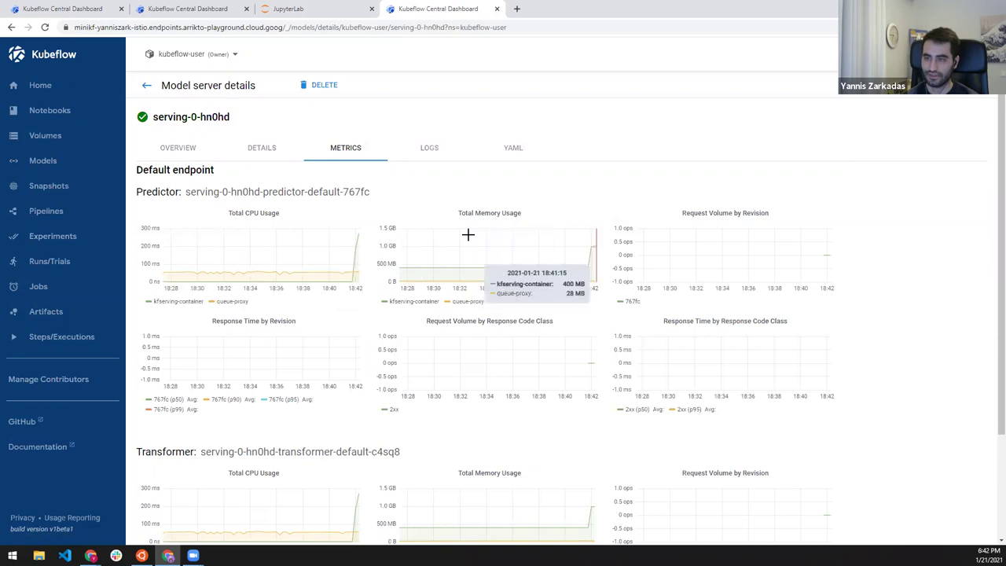
Examine the model server's predictor and transformer logs, including the transformer entries for input data, preprocessing and the prediction request.
click(444, 155)
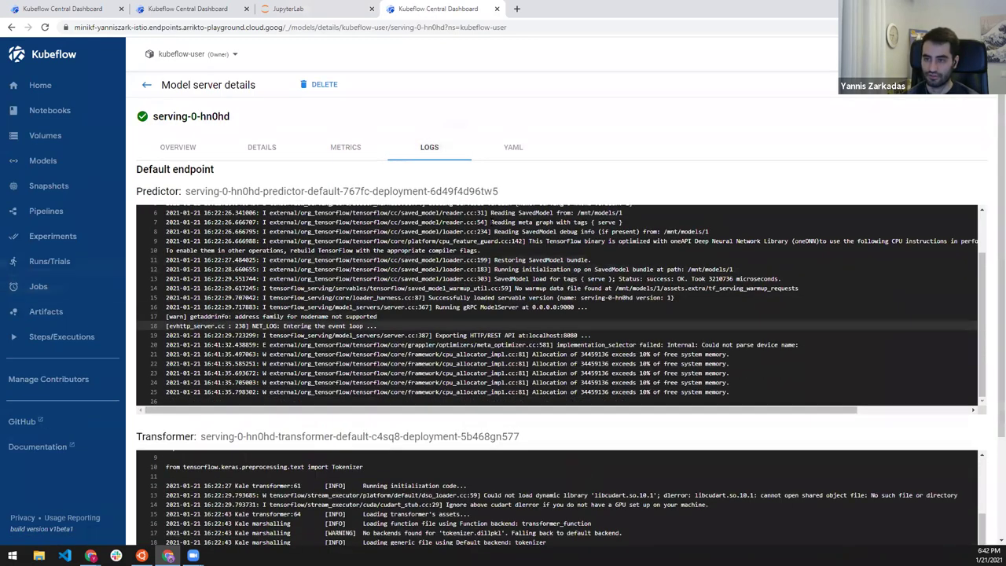
scroll(445, 432, down, 1)
scroll(445, 432, down, 2)
triple_click(415, 496)
triple_click(401, 505)
drag(401, 505, 423, 515)
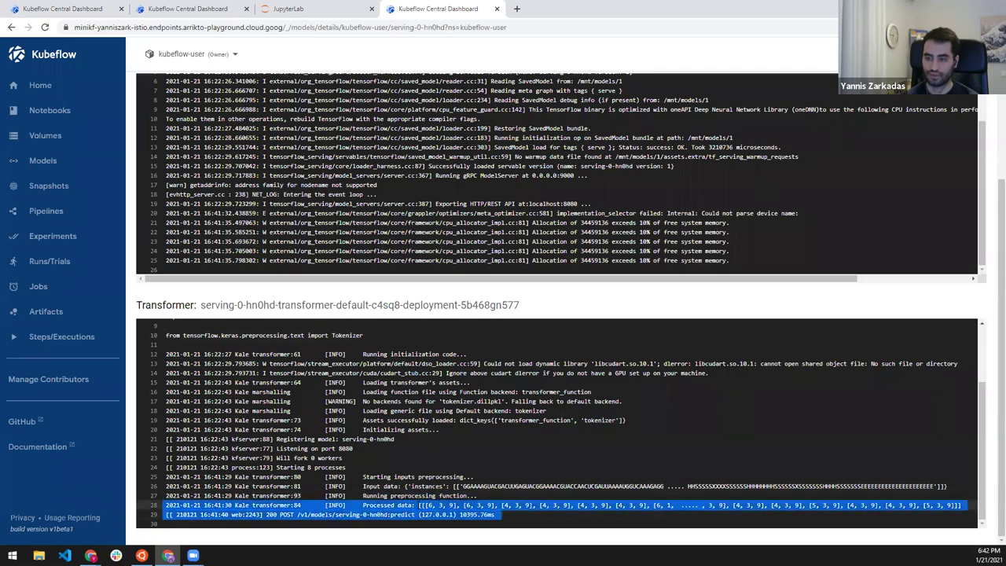
click(475, 525)
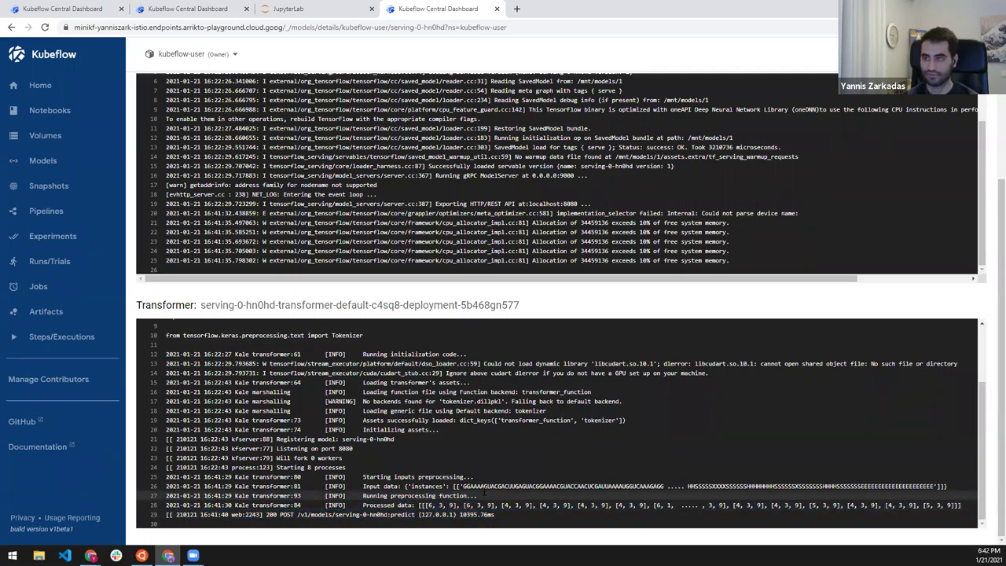
scroll(475, 503, up, 2)
scroll(455, 212, up, 1)
scroll(454, 212, up, 5)
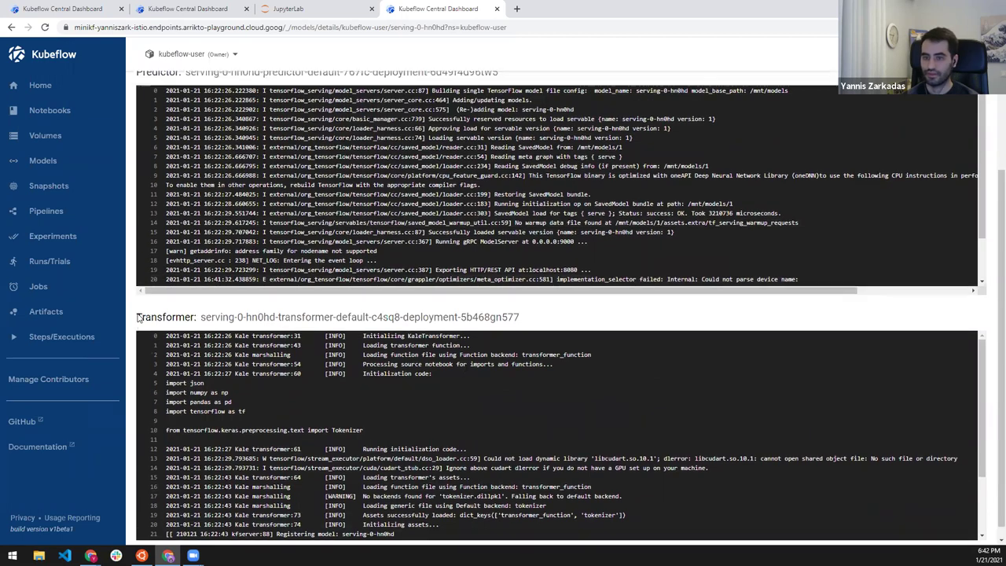
View the InferenceService's YAML definition with its predictor and transformer specs, and return to the model server's overview.
click(512, 147)
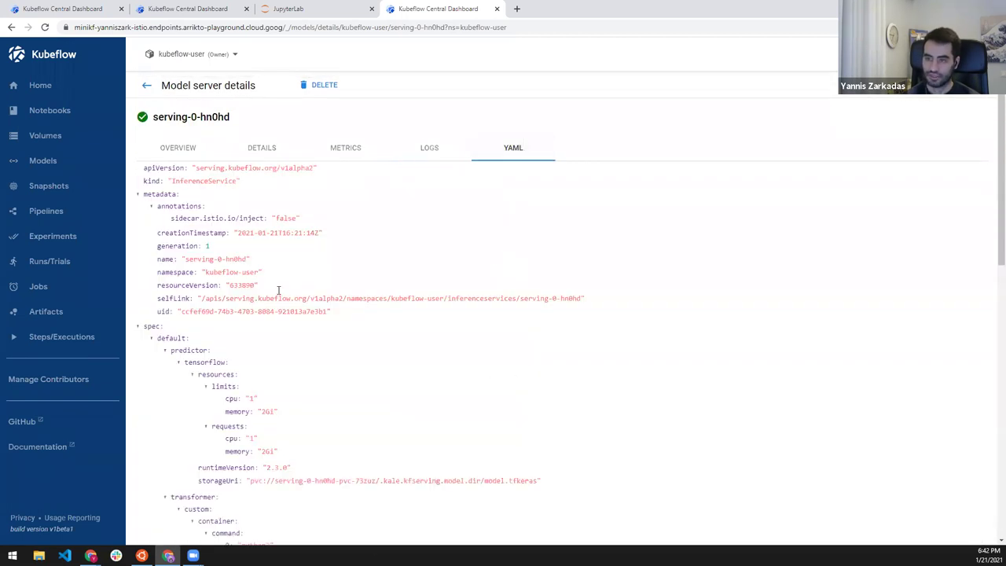
scroll(283, 228, down, 4)
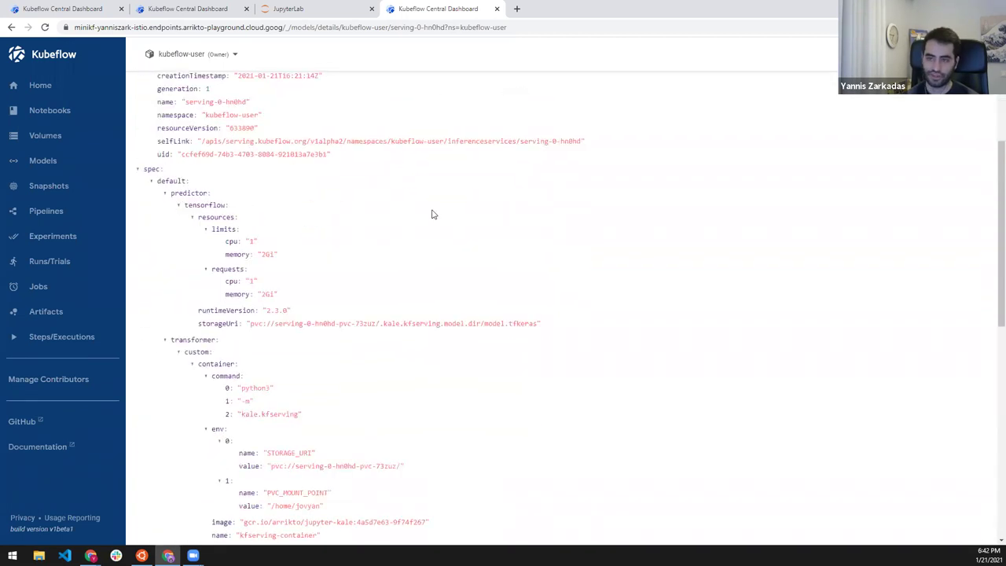
scroll(444, 325, up, 4)
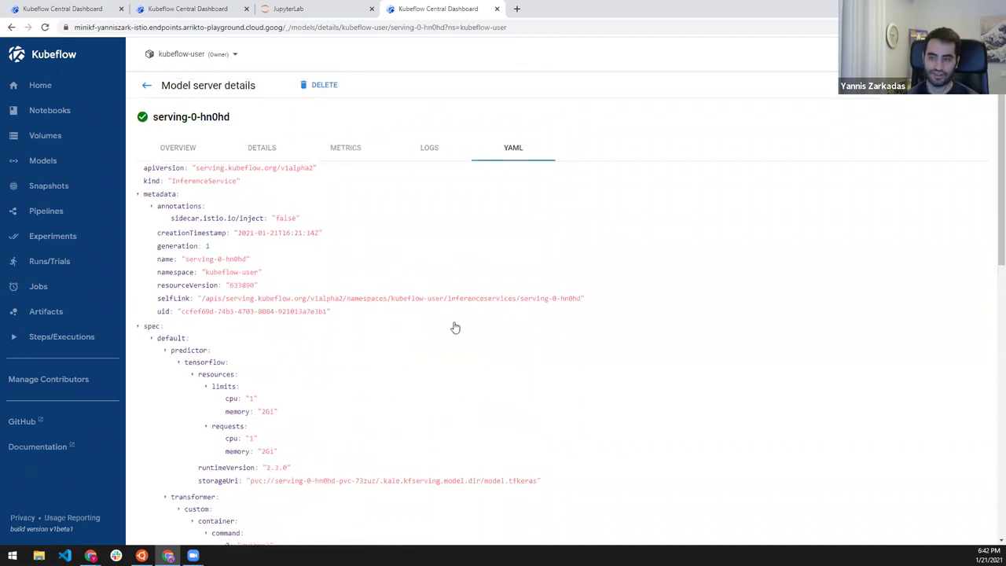
click(191, 148)
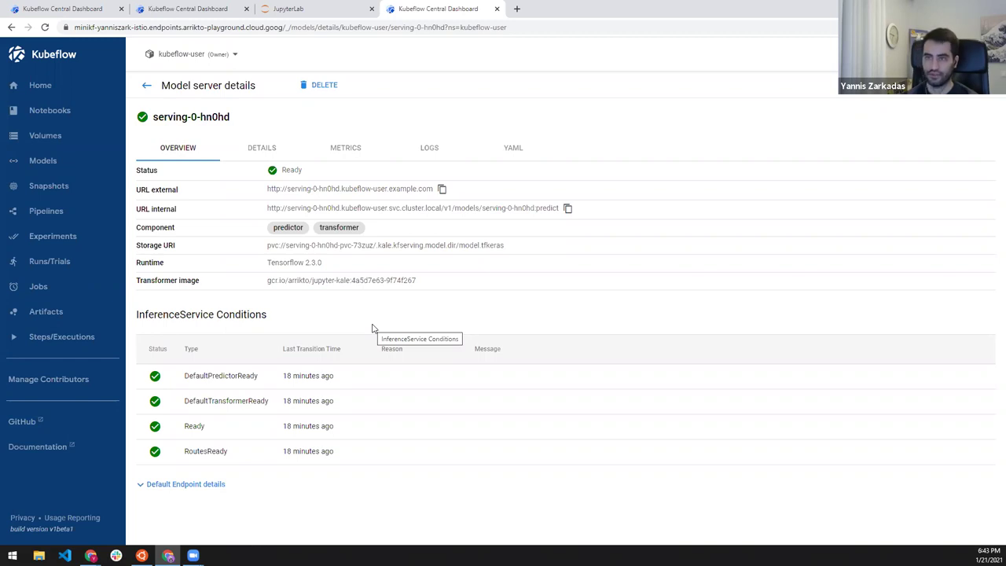
Switch to the open-vaccine.ipynb notebook in JupyterLab and revisit the cell that sends unprocessed_x_public_test through kfserver.predict.
click(324, 10)
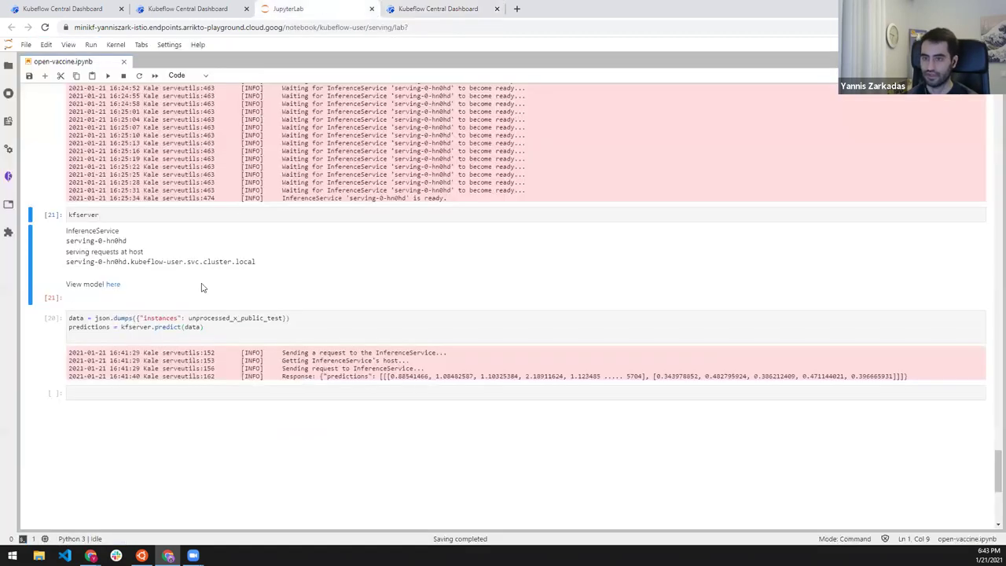
click(166, 317)
click(162, 330)
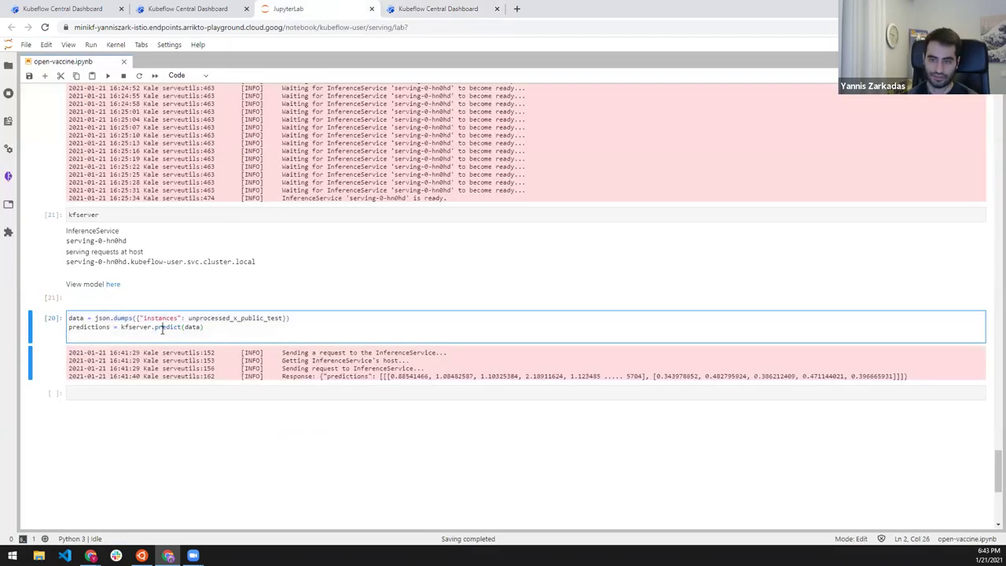
click(177, 336)
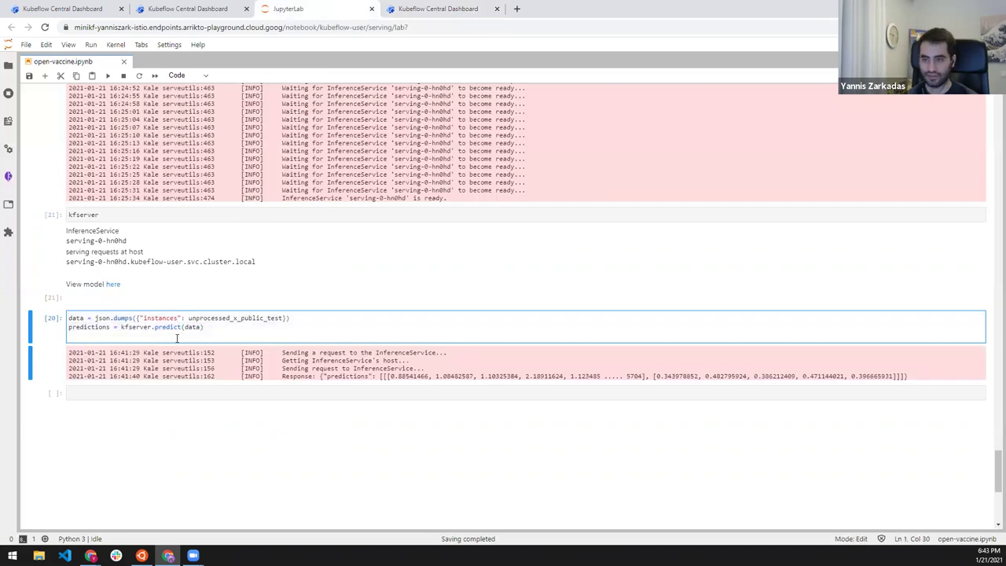